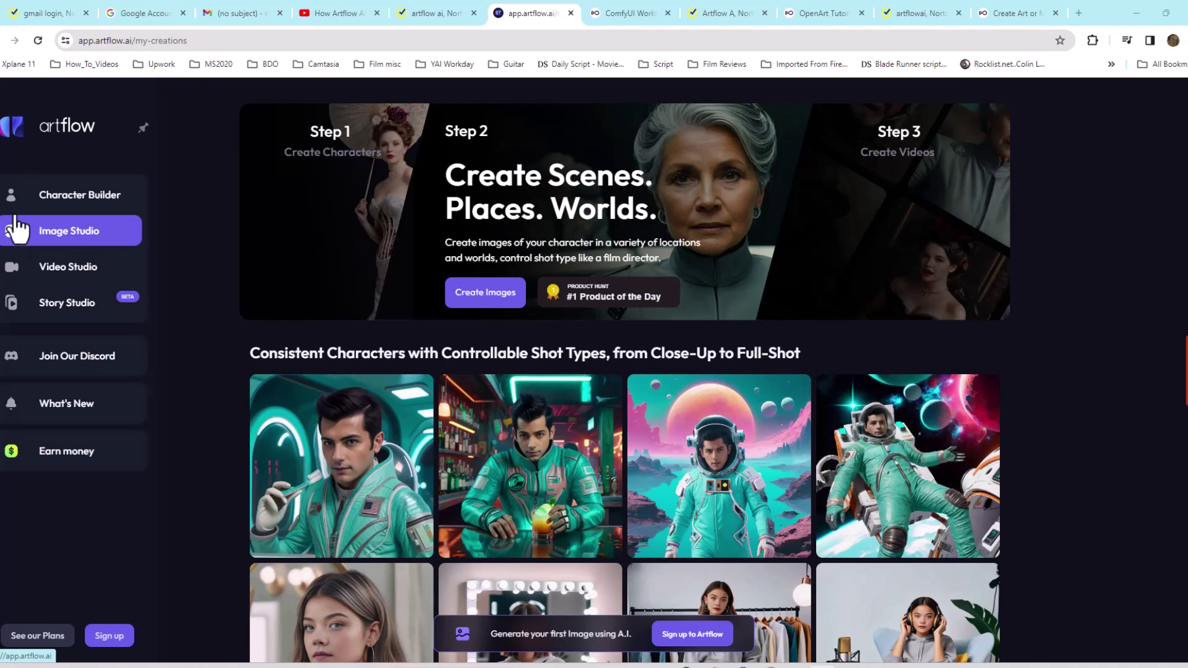
Step: Sign up for Artflow AI with a Google account and land on the empty library with 100 credits
{"action": "left_click", "coordinate": [111, 637]}
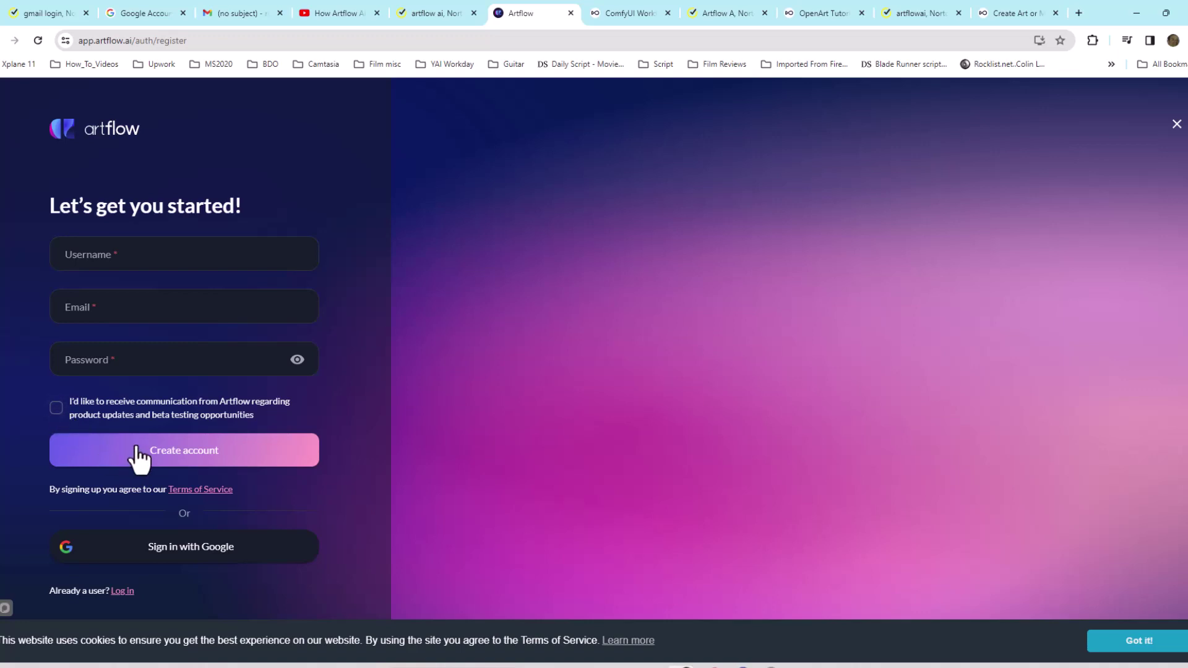
{"action": "left_click", "coordinate": [186, 546]}
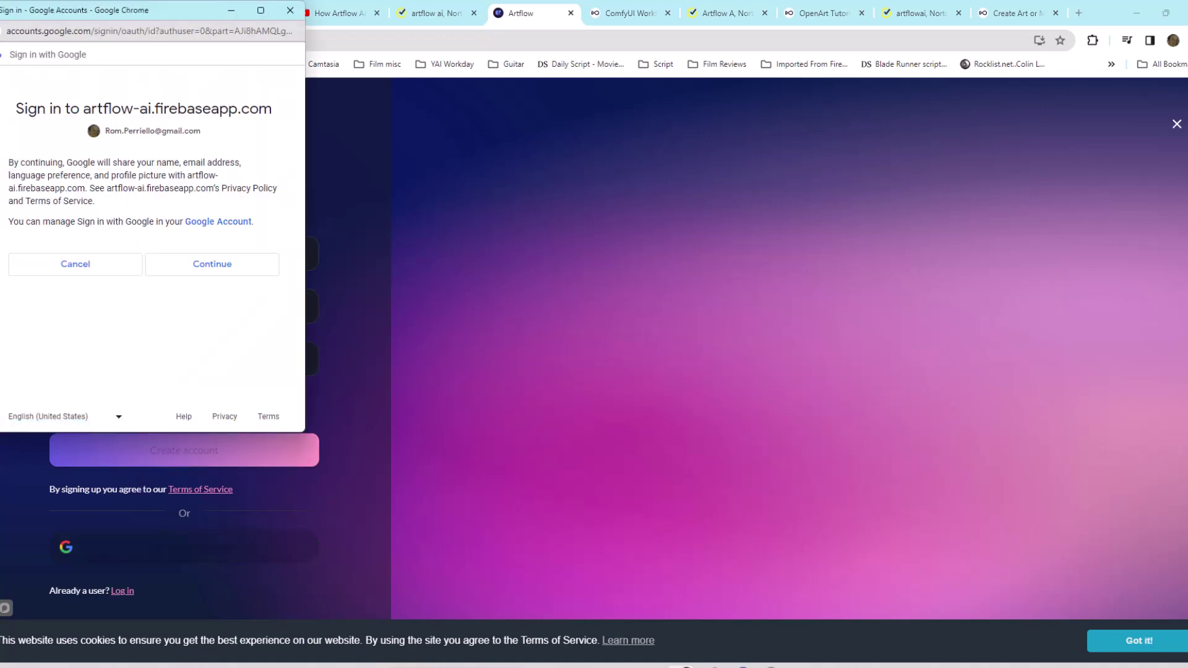
{"action": "left_click", "coordinate": [212, 264]}
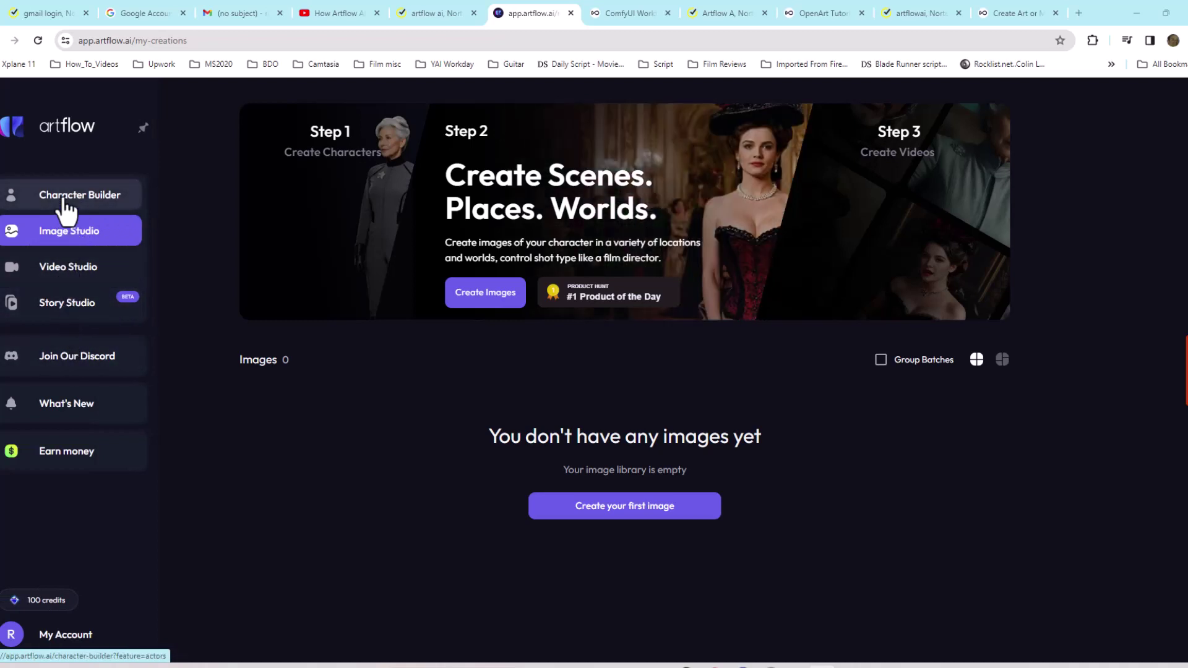
Step: Open Story Studio and start a new story using the 'I have a story' option
{"action": "left_click", "coordinate": [67, 302]}
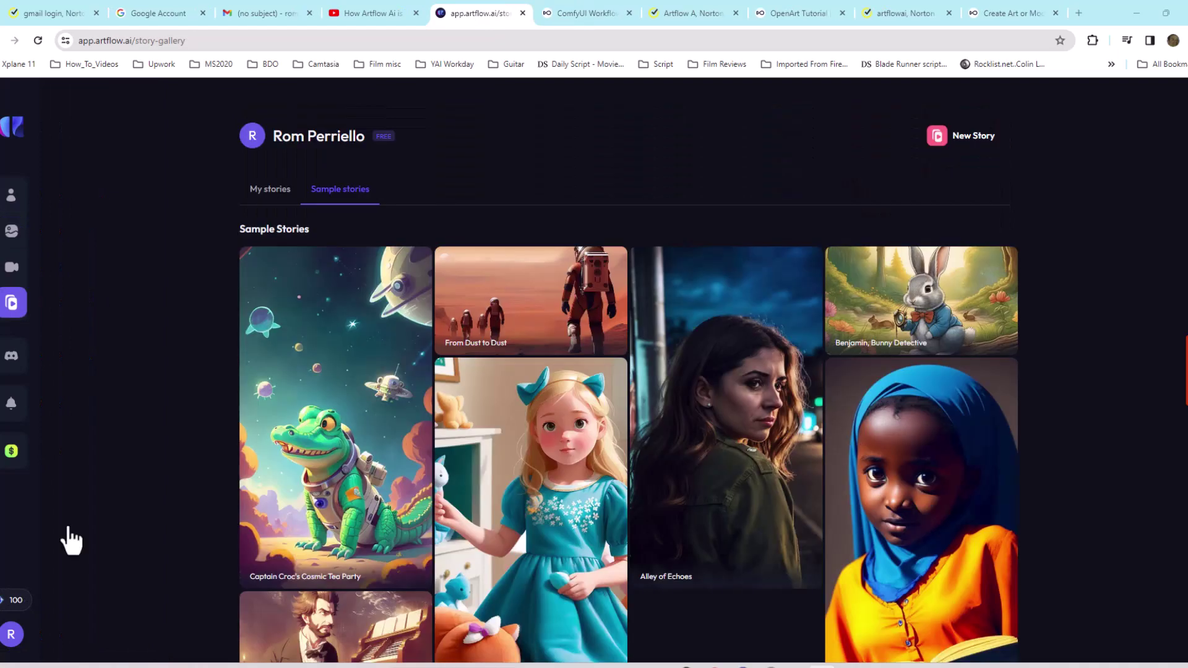
{"action": "left_click", "coordinate": [952, 153]}
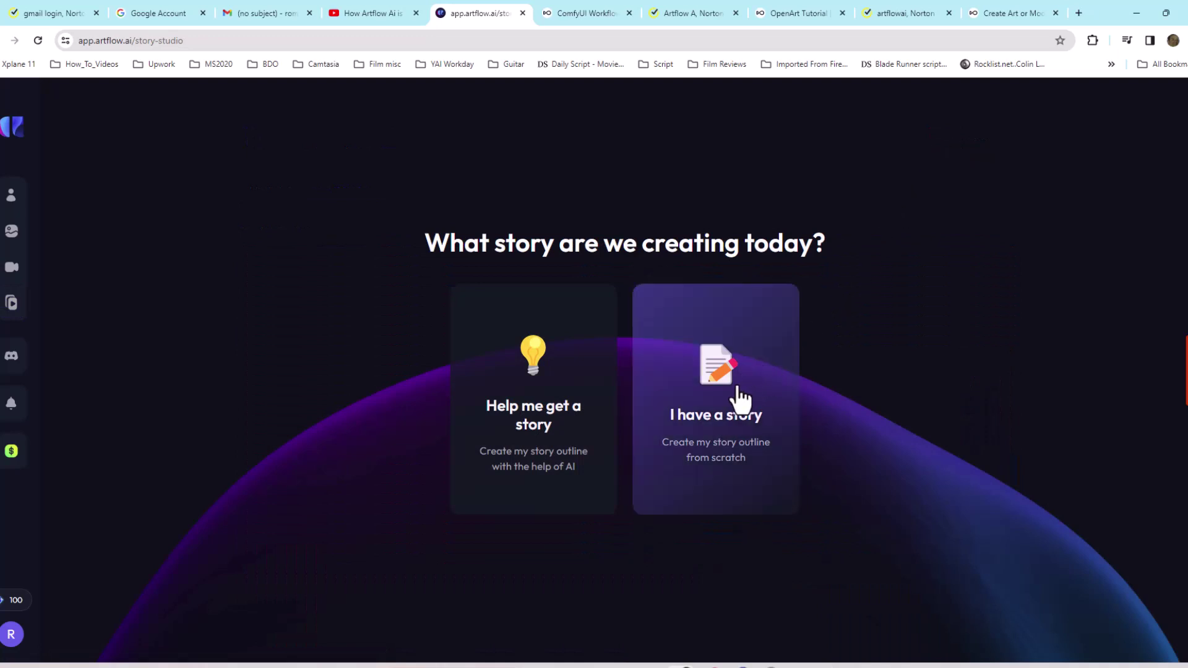
{"action": "left_click", "coordinate": [693, 436]}
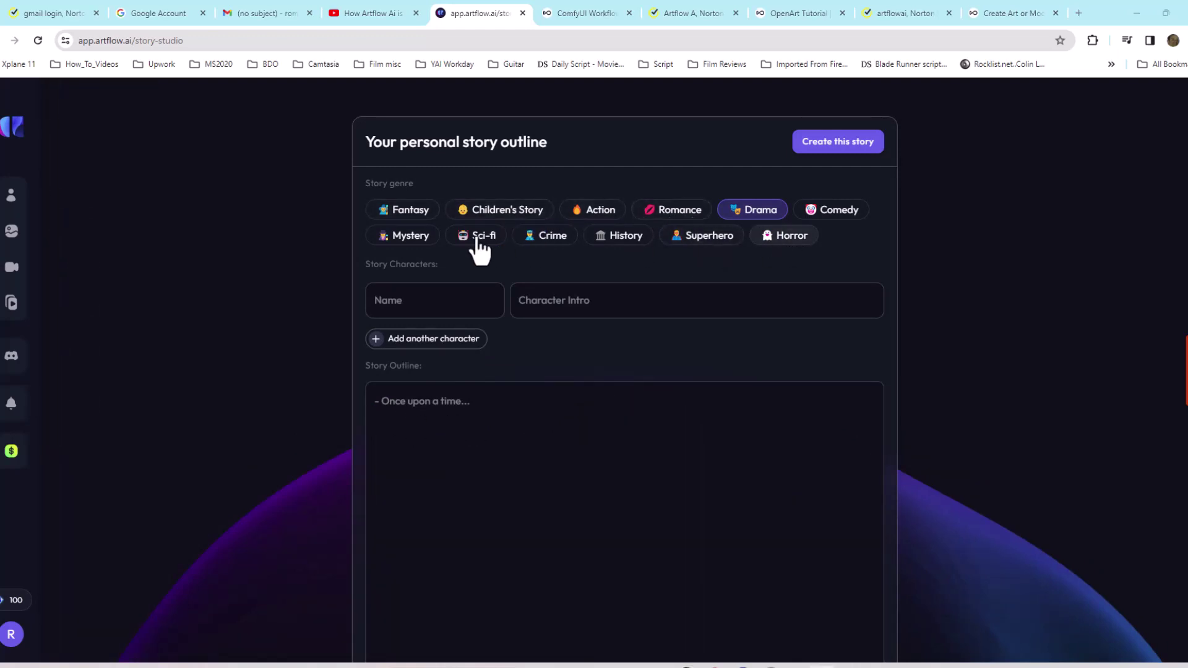
Step: Set the genre to Fantasy and paste the 'Sandbox' screenplay into the Story Outline box
{"action": "left_click", "coordinate": [419, 213]}
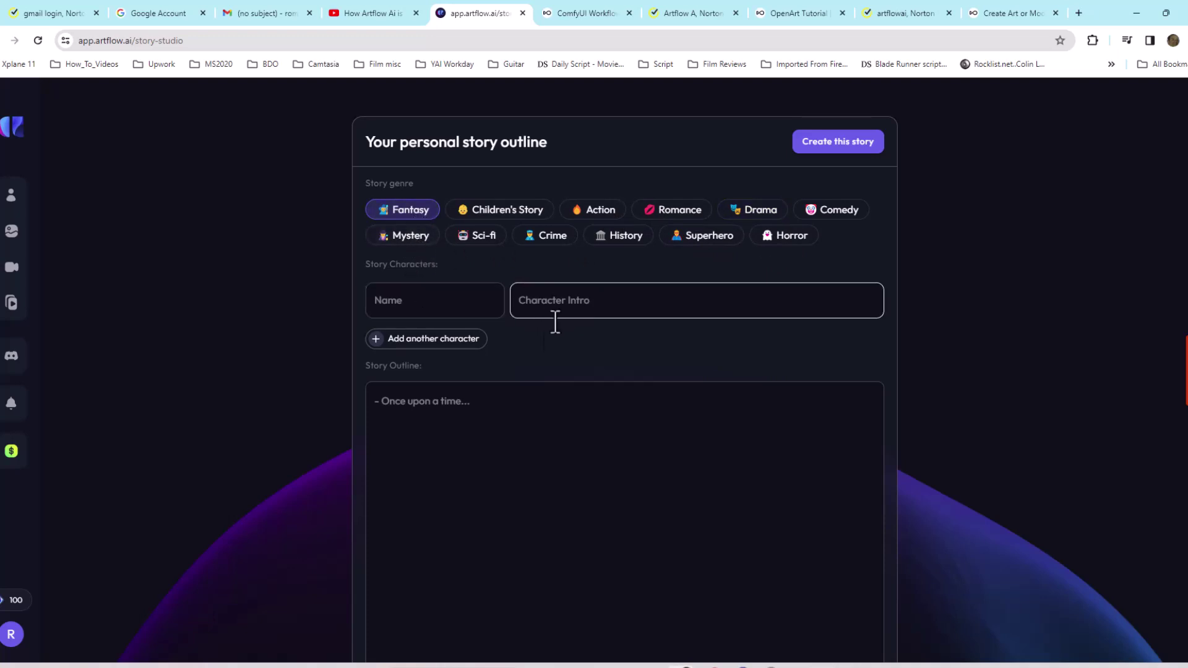
{"action": "left_click", "coordinate": [485, 420]}
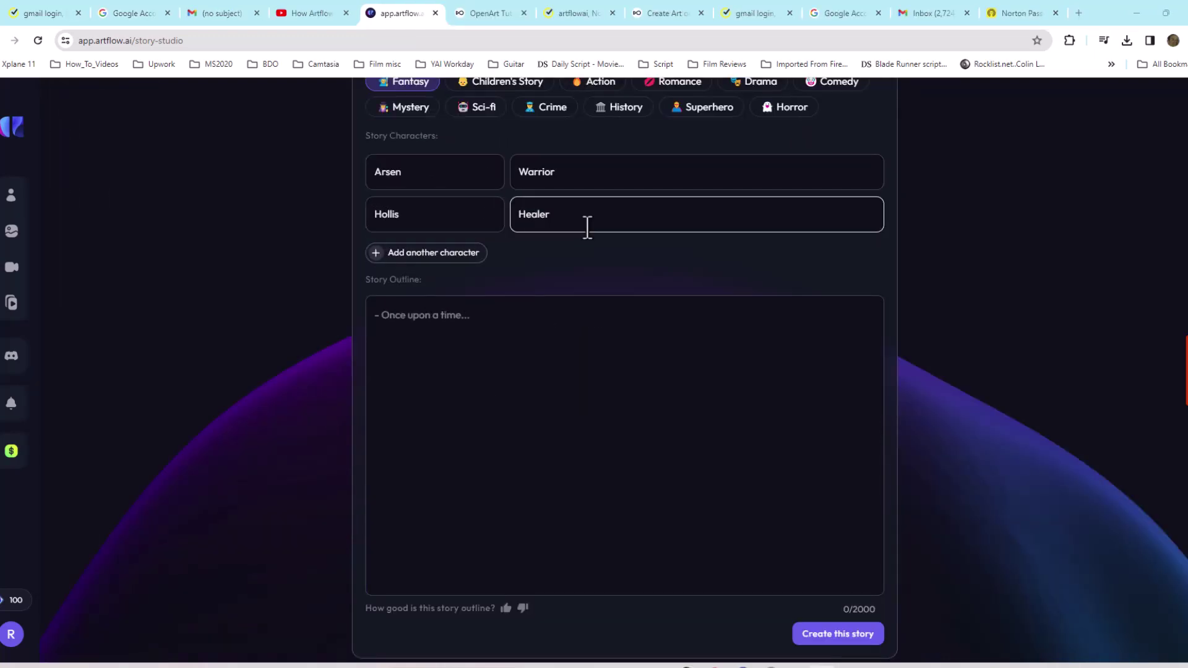
{"action": "left_click", "coordinate": [496, 328]}
{"action": "key", "text": "ctrl+v"}
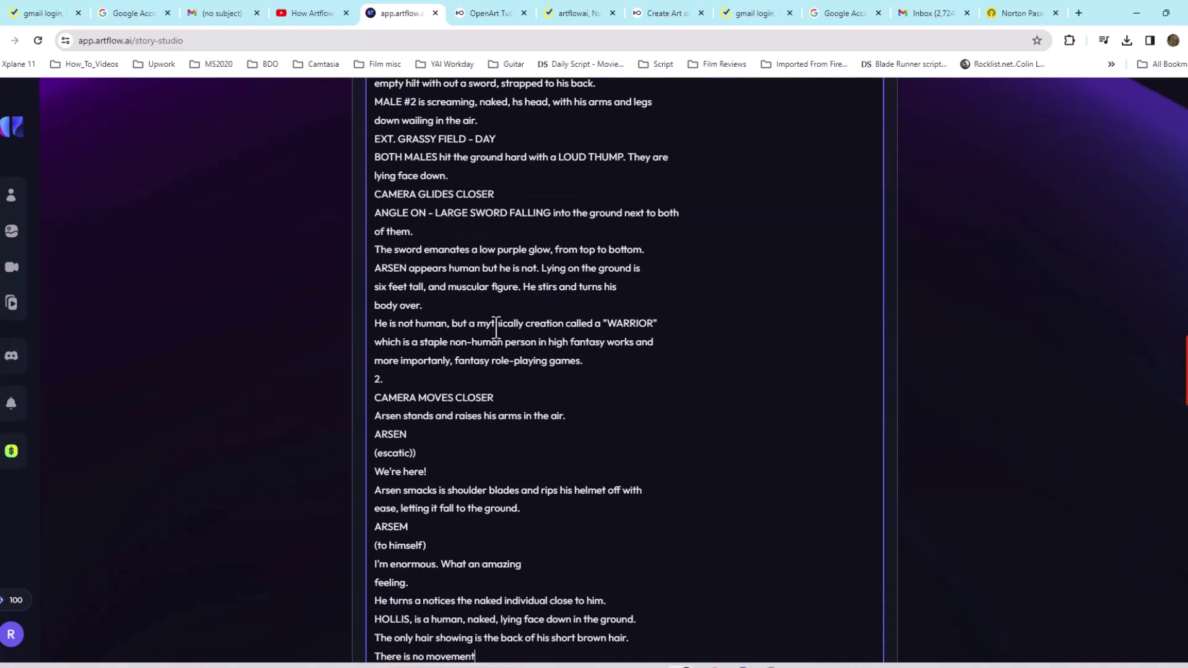
{"action": "scroll", "coordinate": [506, 334], "scroll_direction": "up", "scroll_amount": 15}
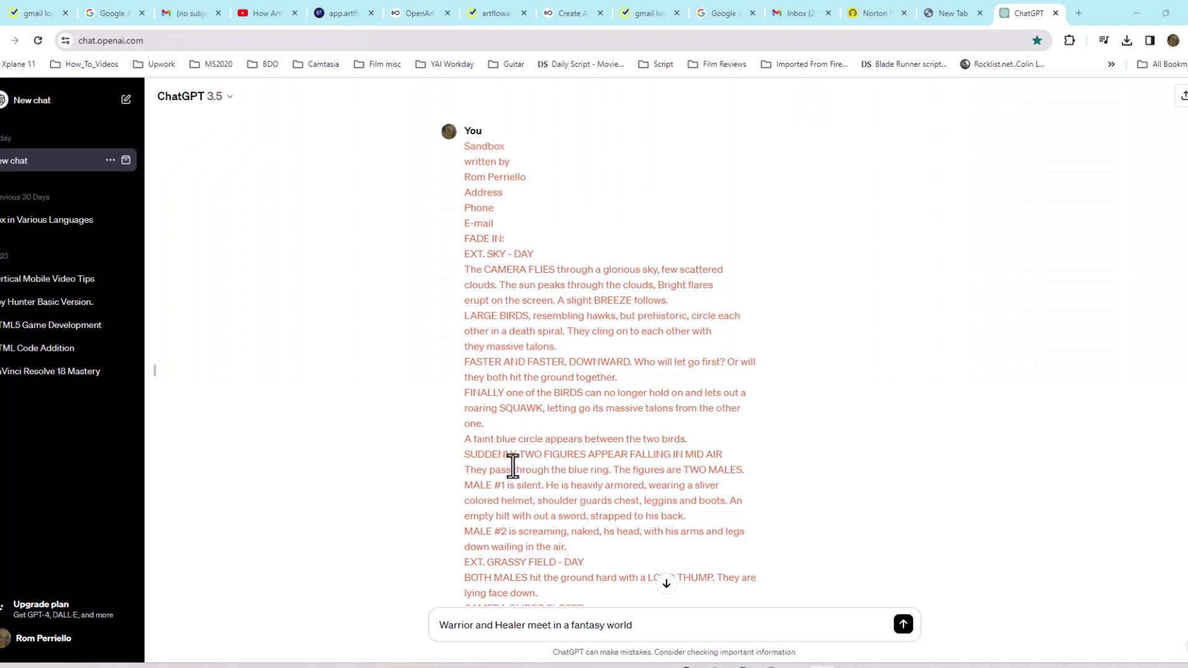
Step: Send ChatGPT the prompt 'Warrior and Healer meet in a fantasy world' with the screenplay
{"action": "scroll", "coordinate": [513, 465], "scroll_direction": "down", "scroll_amount": 3}
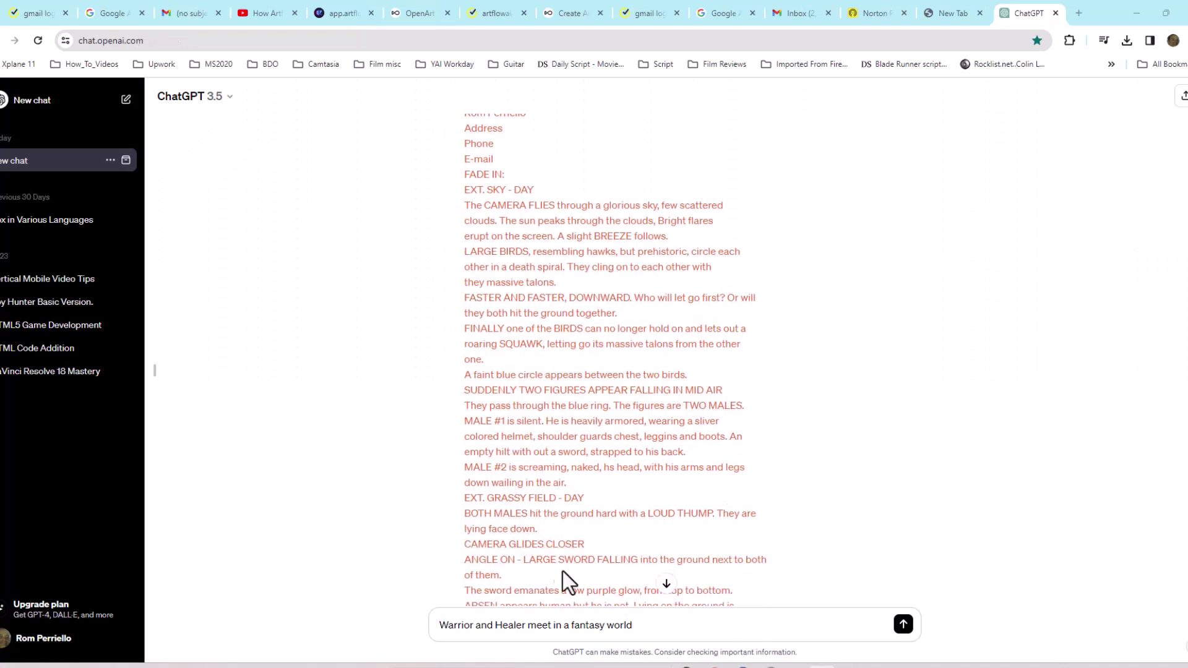
{"action": "left_click_drag", "start_coordinate": [634, 625], "coordinate": [436, 626]}
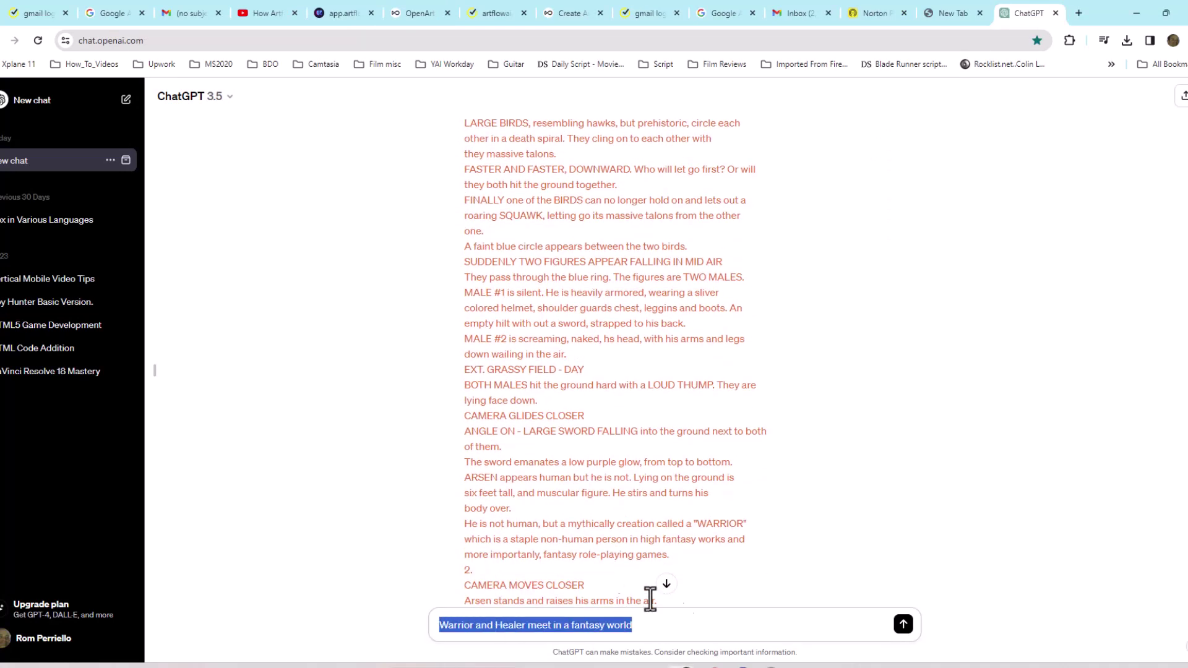
{"action": "left_click", "coordinate": [901, 625]}
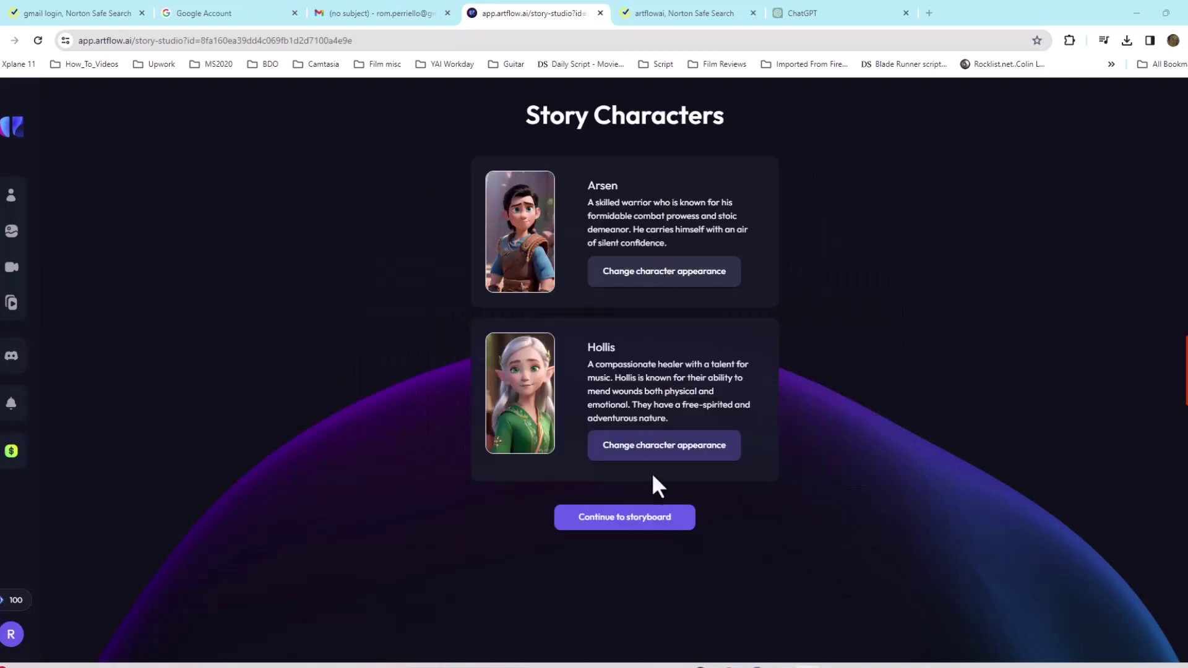
Step: Accept the Arsen and Hollis characters and move on to the 'Echoes of Destiny' storyboard
{"action": "left_click", "coordinate": [621, 523]}
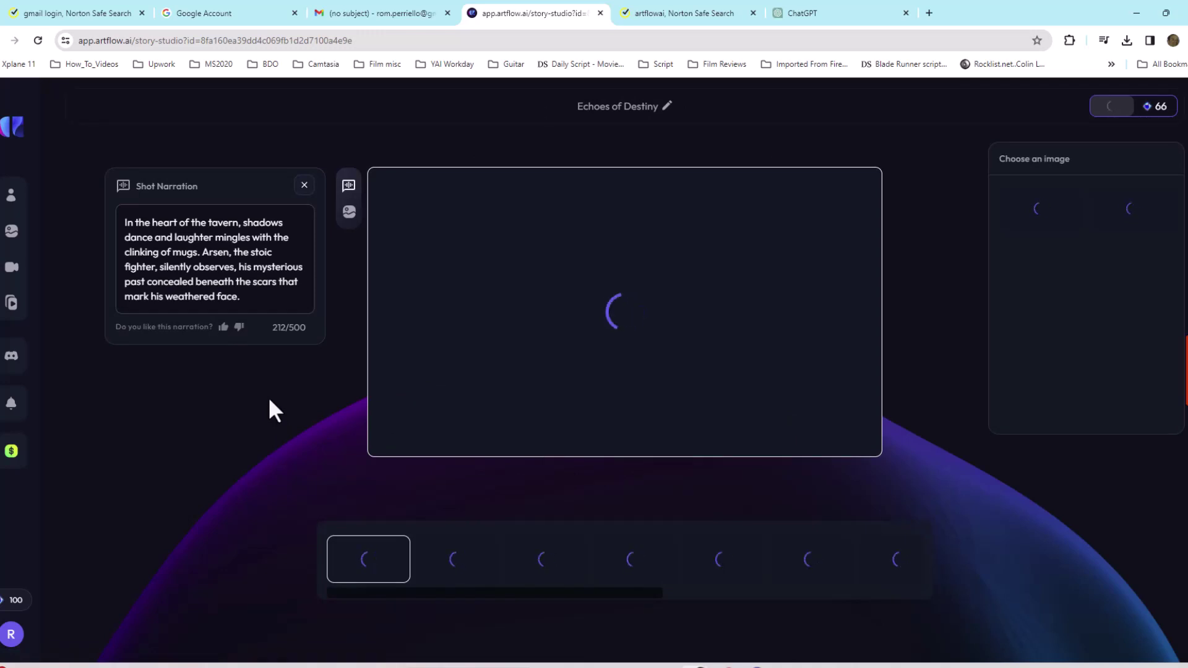
Step: Save the tavern shot image as a .webp in the IMAGES folder, then return to Image Studio
{"action": "right_click", "coordinate": [610, 246]}
{"action": "left_click", "coordinate": [631, 272]}
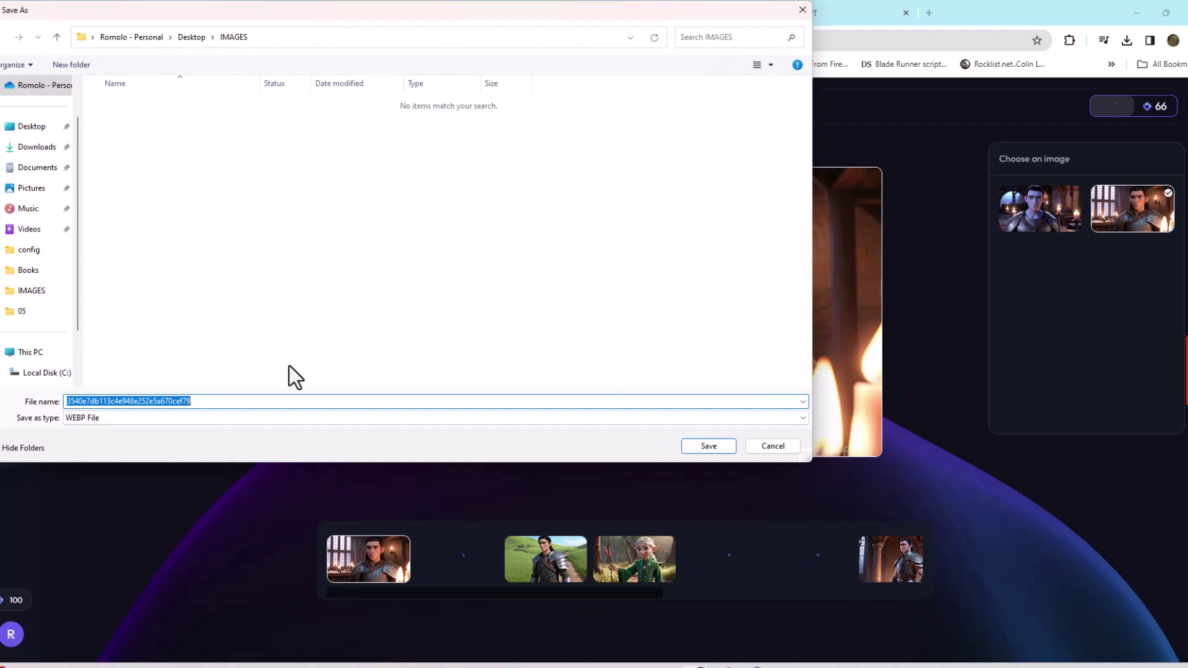
{"action": "key", "text": "Escape"}
{"action": "right_click", "coordinate": [523, 265]}
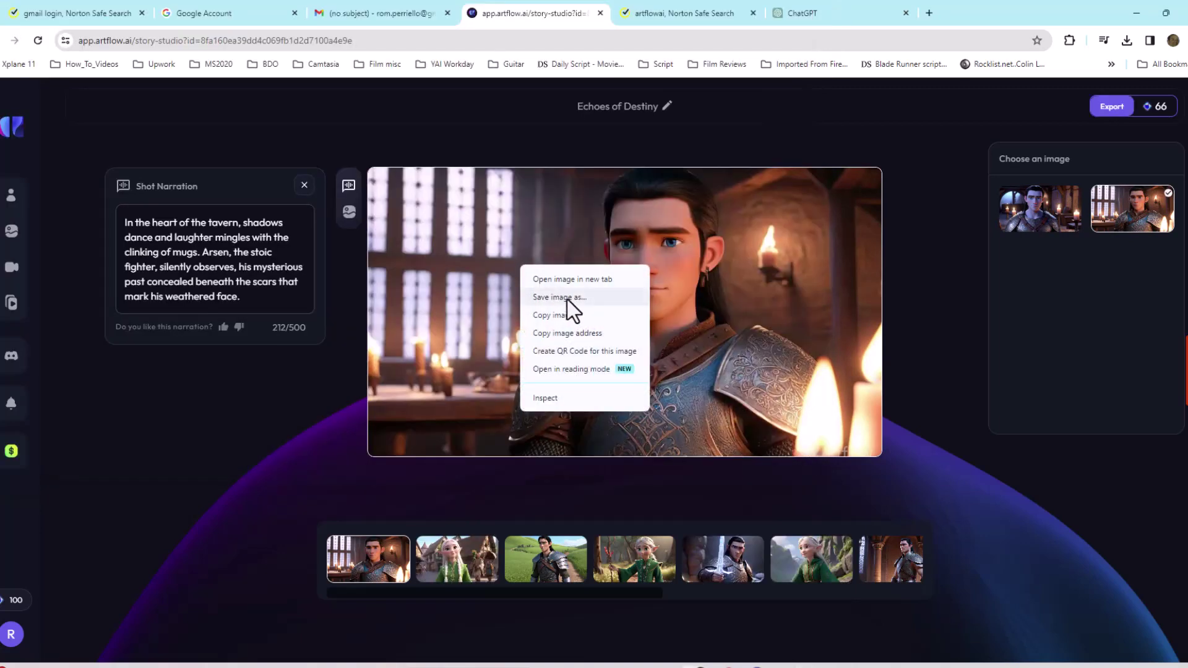
{"action": "left_click", "coordinate": [566, 298]}
{"action": "left_click", "coordinate": [690, 446]}
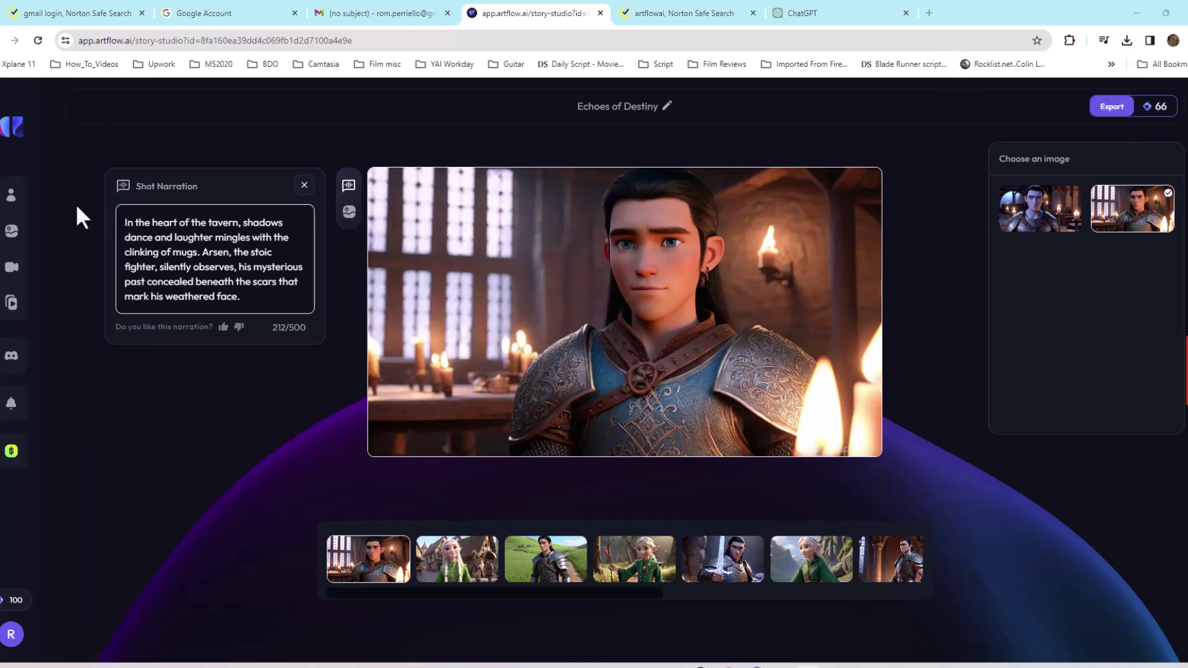
{"action": "mouse_move", "coordinate": [15, 191]}
{"action": "left_click", "coordinate": [64, 238]}
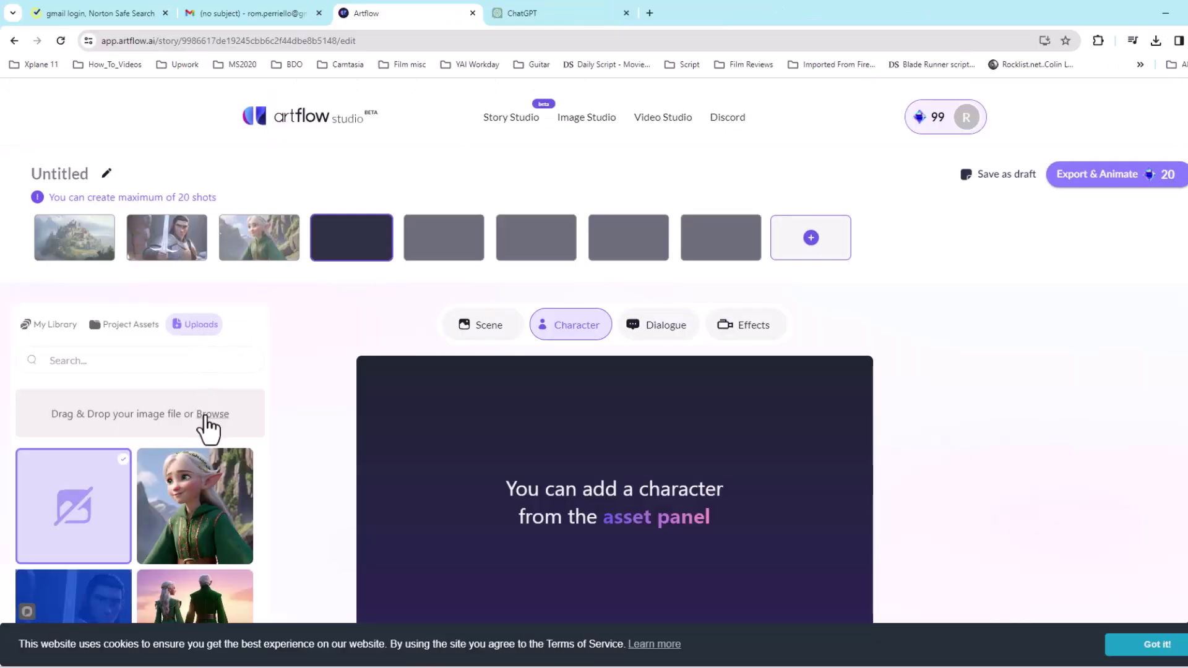
Step: Upload the knight image from the IMAGES folder through the Uploads panel
{"action": "left_click", "coordinate": [207, 418]}
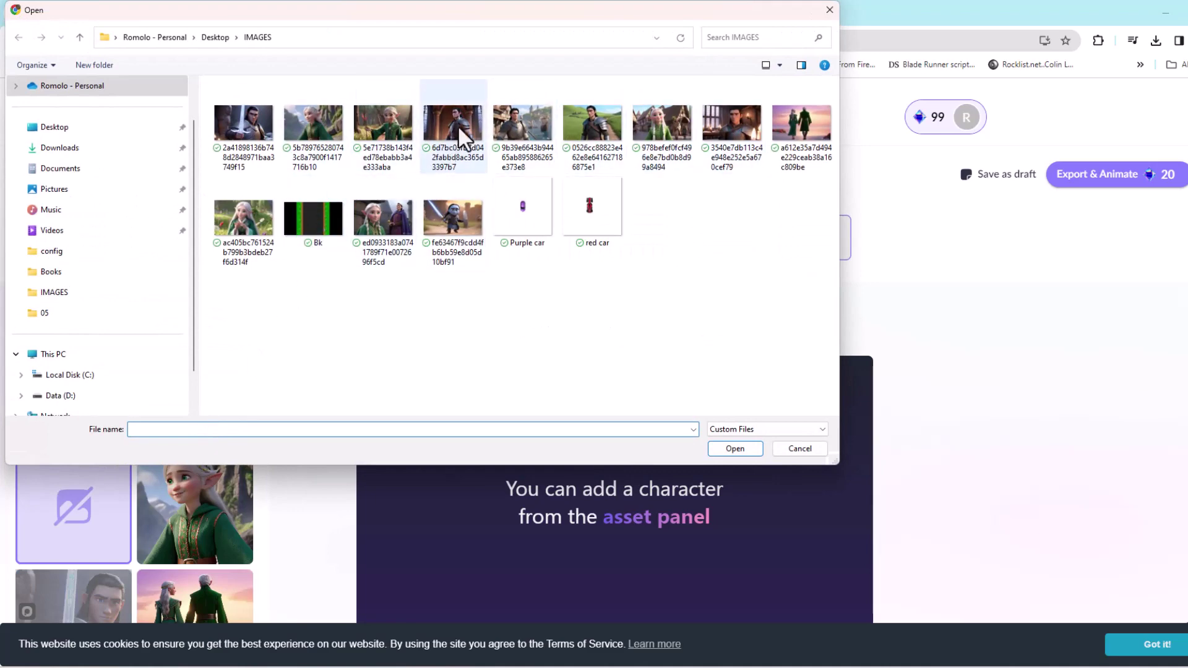
{"action": "left_click", "coordinate": [461, 144]}
{"action": "left_click", "coordinate": [734, 451]}
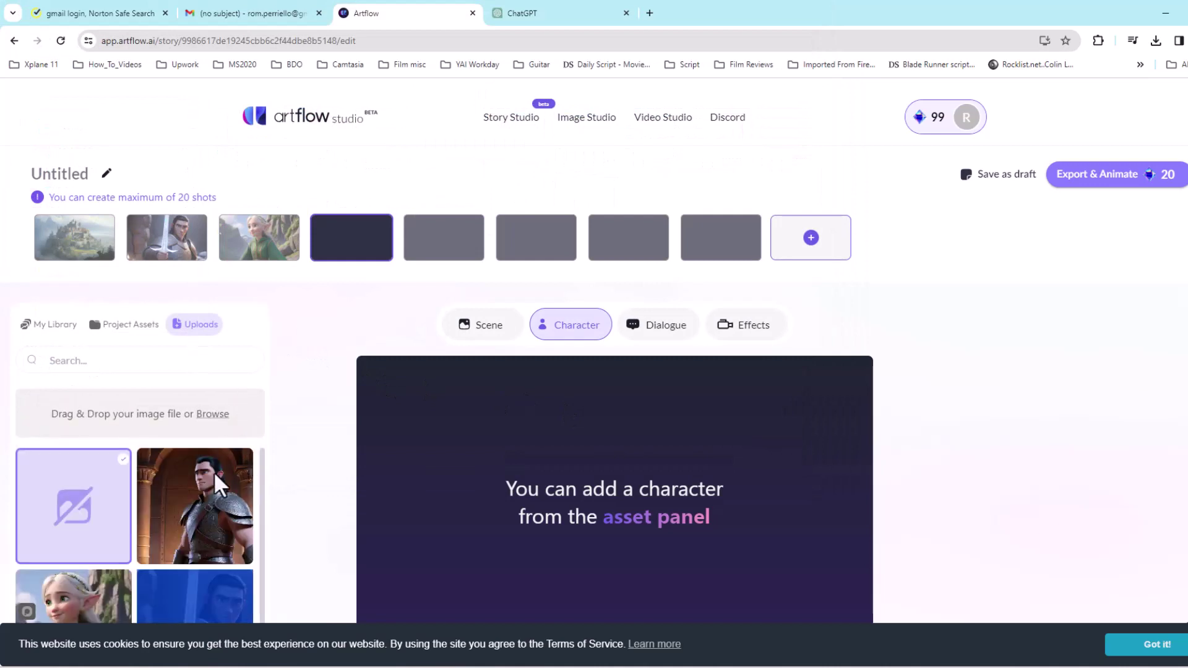
Step: Add the knight image to shot 5 with the line 'I have the sword of Elder, will you come away with me?'
{"action": "left_click", "coordinate": [217, 482]}
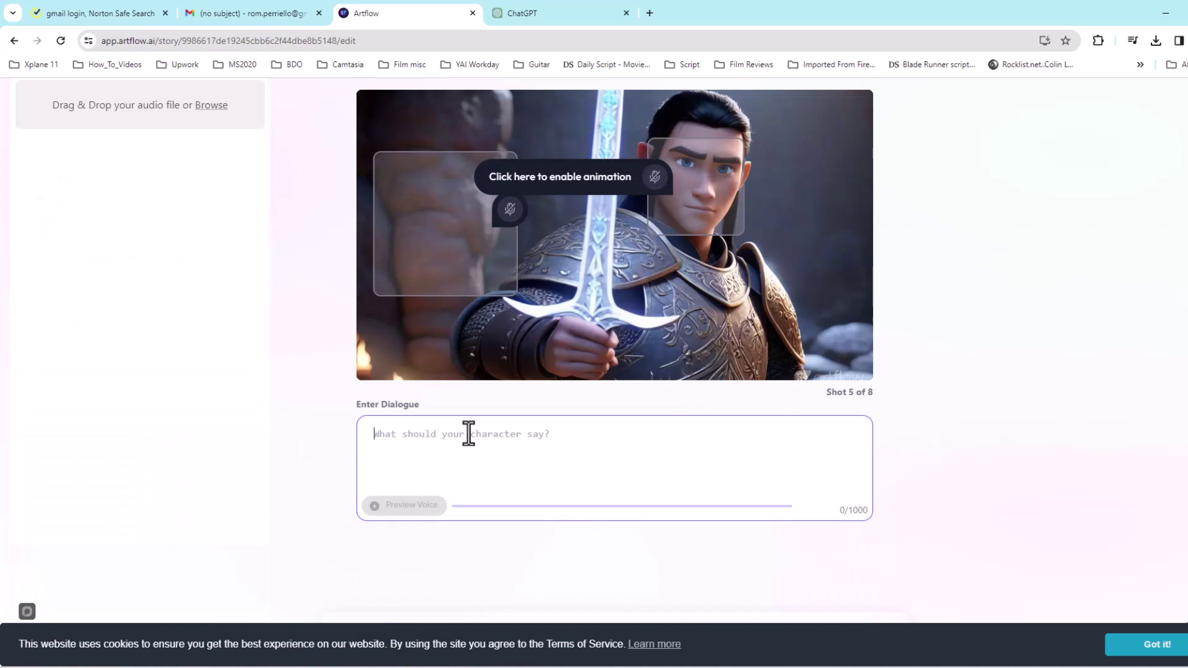
{"action": "type", "text": "I have the sword of Elder"}
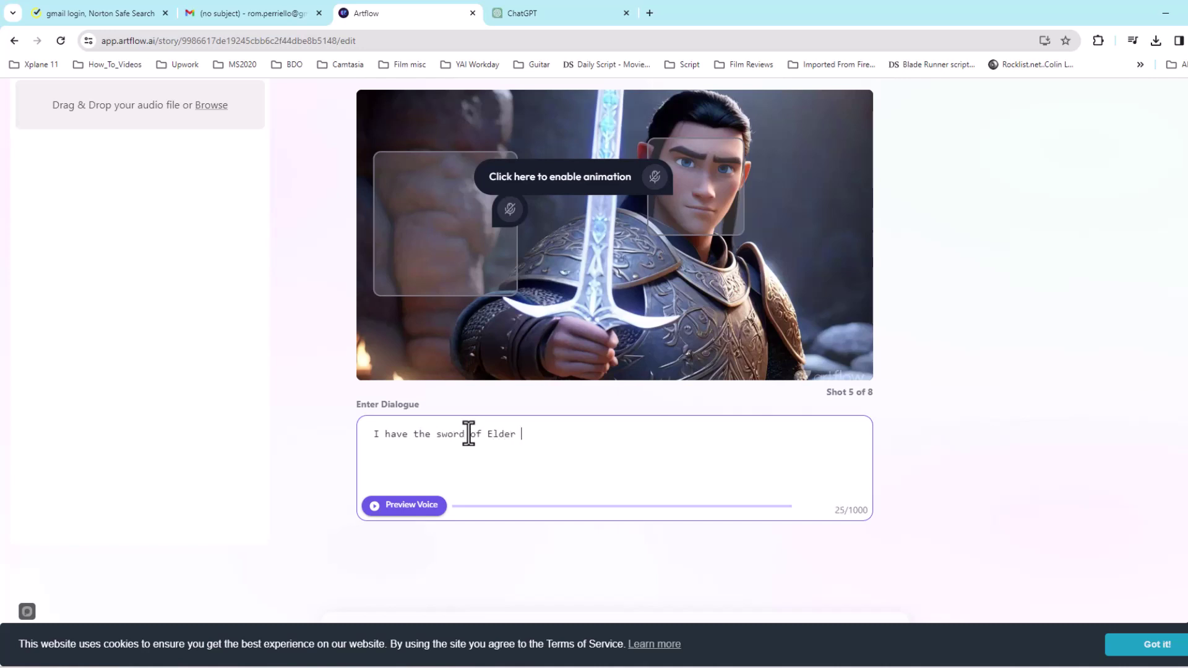
{"action": "type", "text": ","}
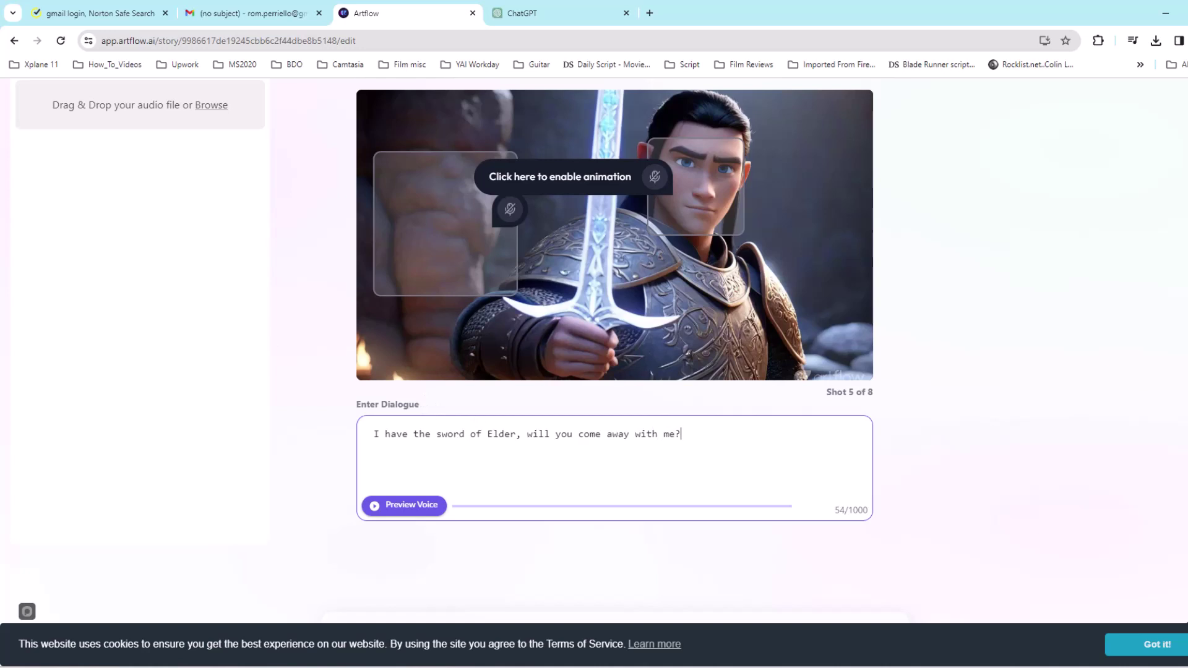
Step: Preview shot 5's dialogue spoken in the knight's voice
{"action": "scroll", "coordinate": [198, 216], "scroll_direction": "up", "scroll_amount": 4}
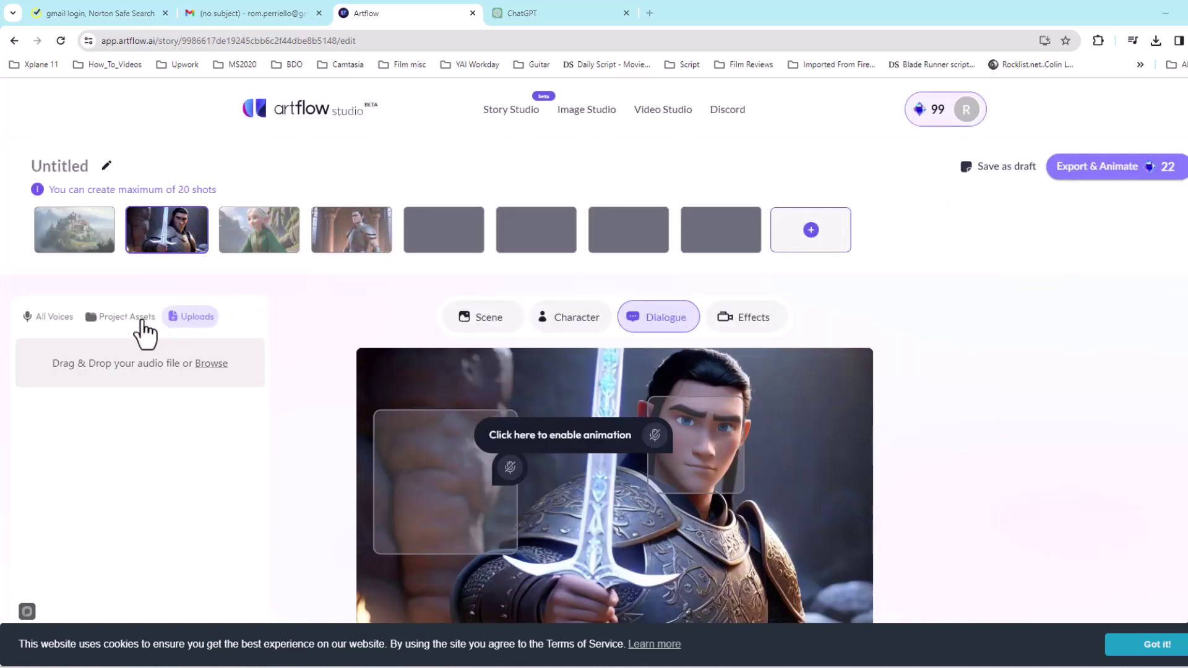
{"action": "scroll", "coordinate": [368, 498], "scroll_direction": "down", "scroll_amount": 5}
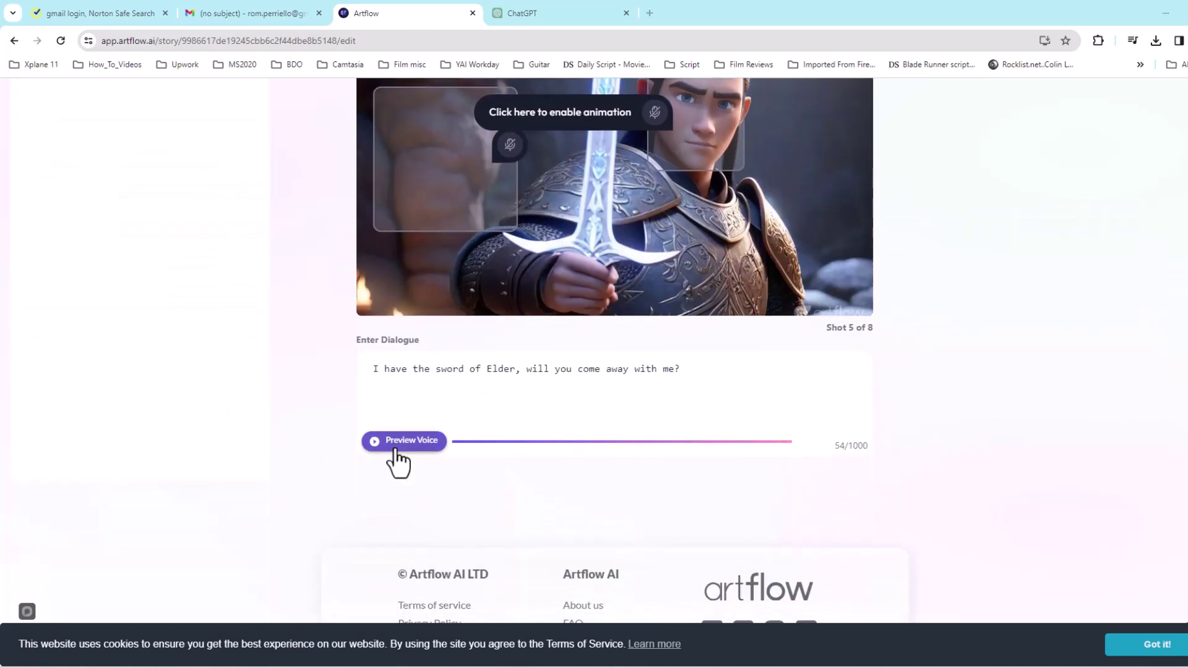
{"action": "left_click", "coordinate": [393, 450]}
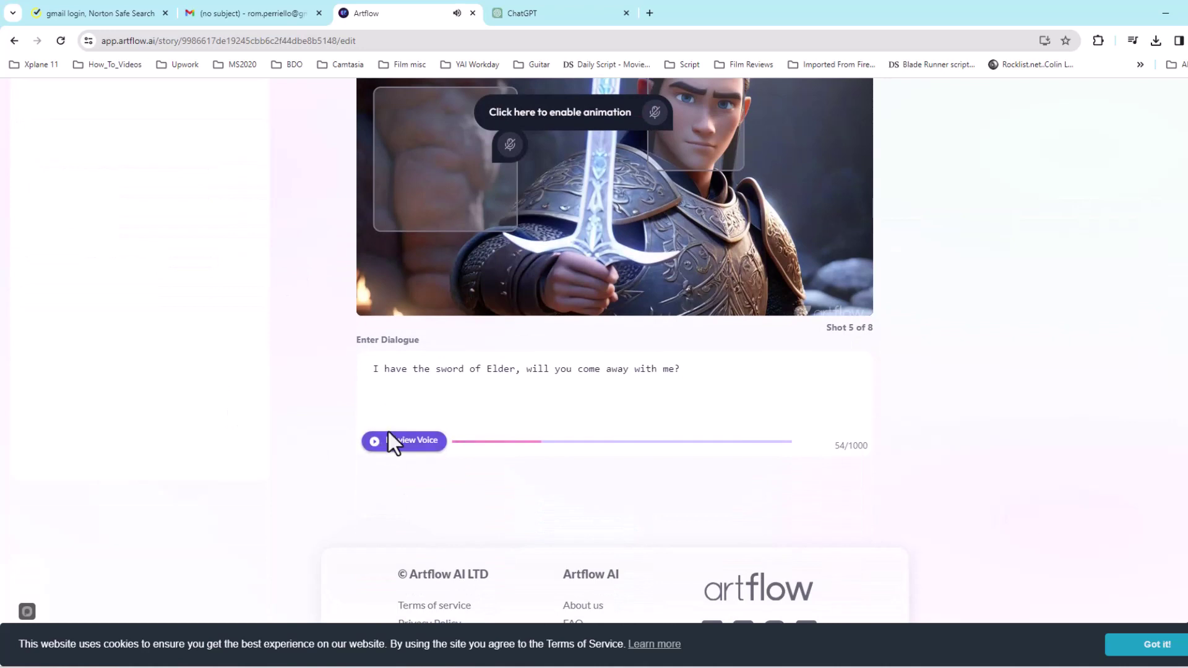
Step: Open All Voices and browse the available voice list
{"action": "scroll", "coordinate": [389, 439], "scroll_direction": "up", "scroll_amount": 4}
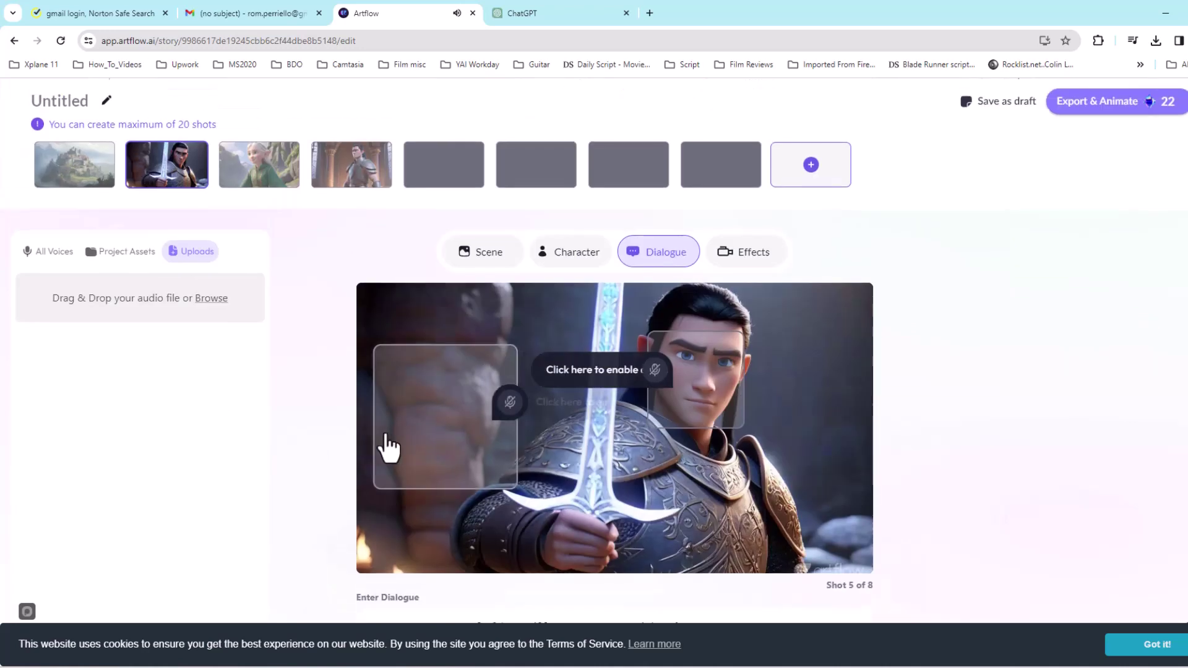
{"action": "left_click", "coordinate": [45, 254]}
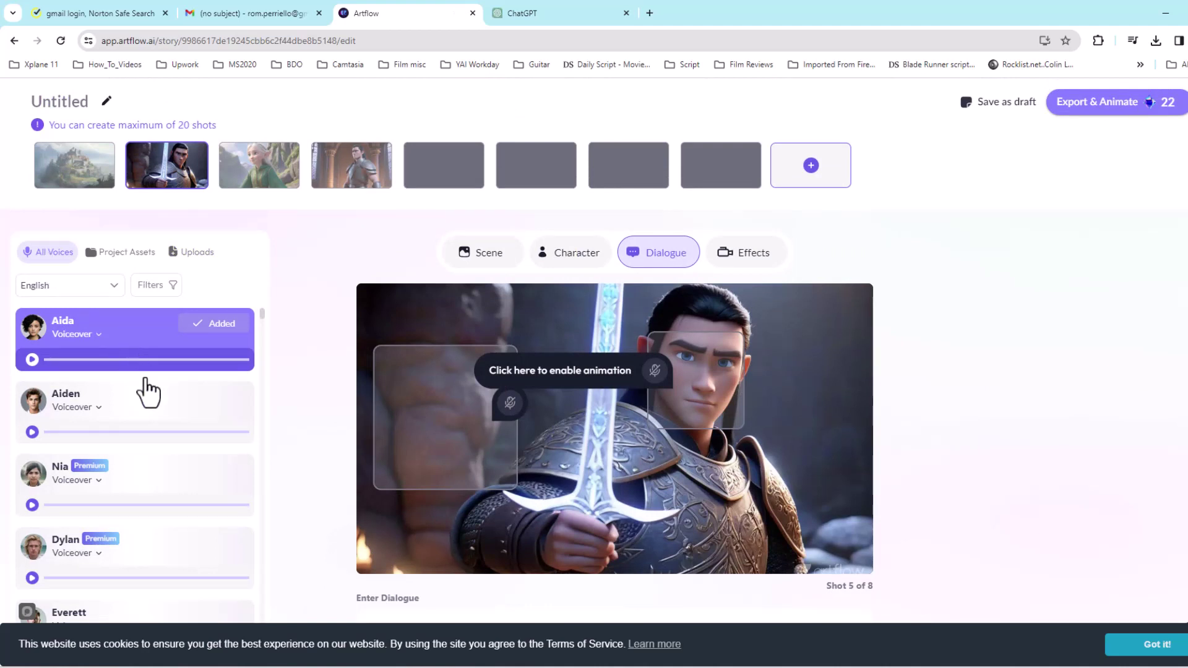
{"action": "scroll", "coordinate": [146, 396], "scroll_direction": "down", "scroll_amount": 4}
{"action": "scroll", "coordinate": [141, 415], "scroll_direction": "down", "scroll_amount": 1}
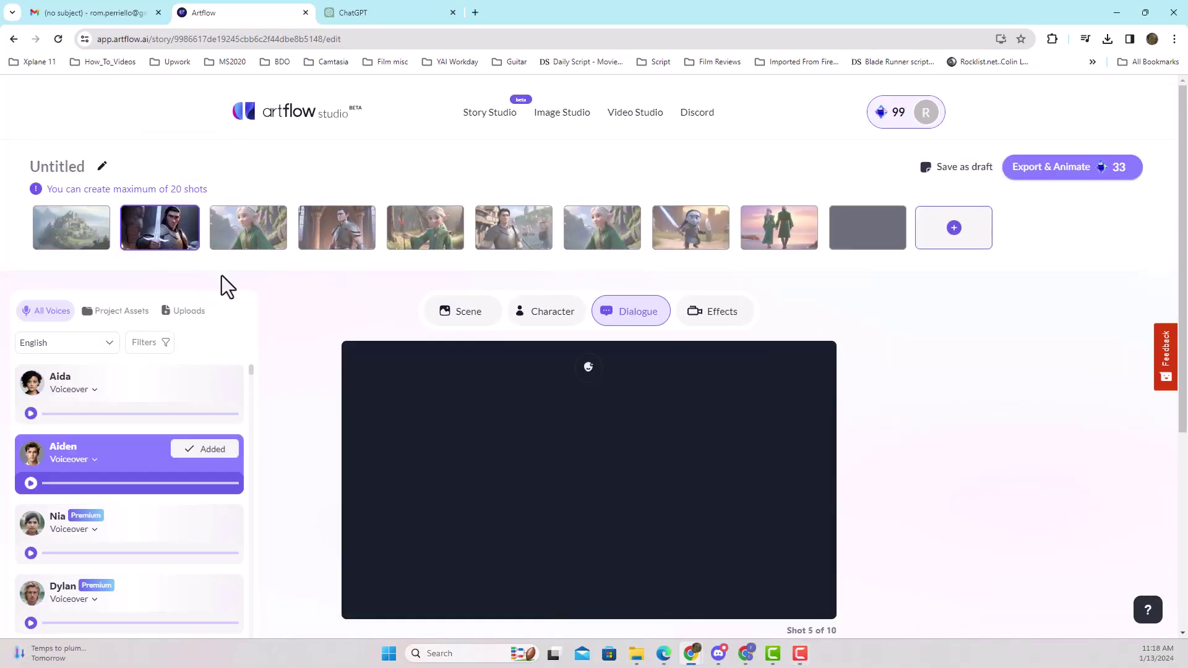
{"action": "scroll", "coordinate": [403, 363], "scroll_direction": "down", "scroll_amount": 5}
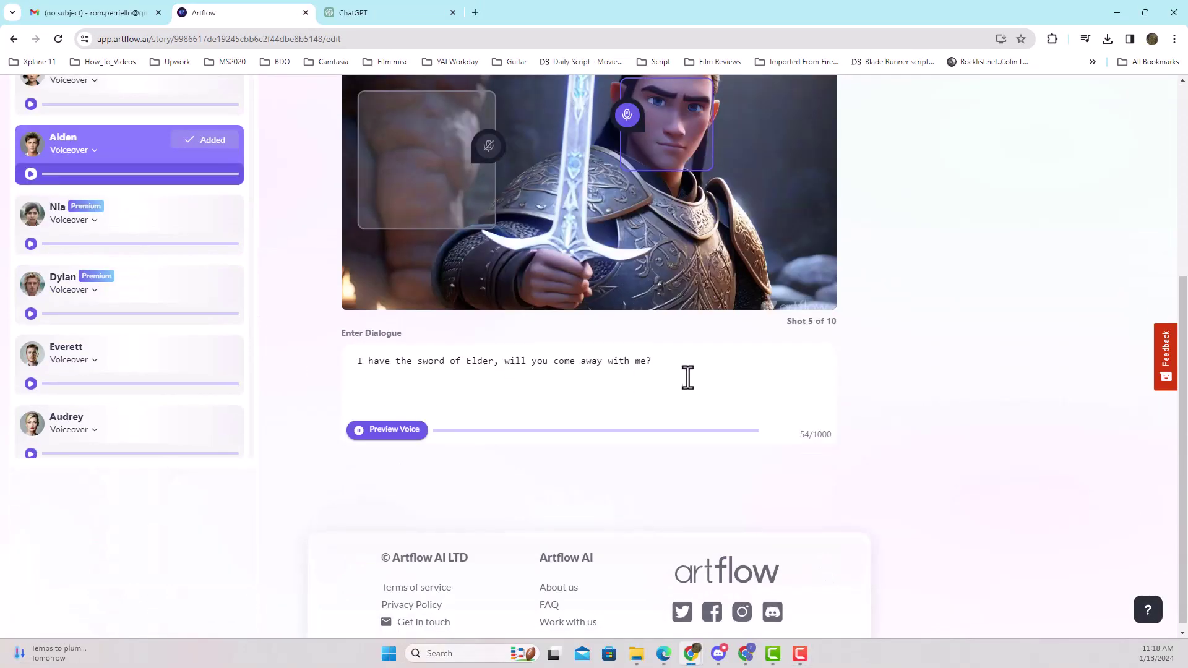
{"action": "left_click_drag", "start_coordinate": [687, 376], "coordinate": [333, 362]}
{"action": "scroll", "coordinate": [215, 251], "scroll_direction": "up", "scroll_amount": 5}
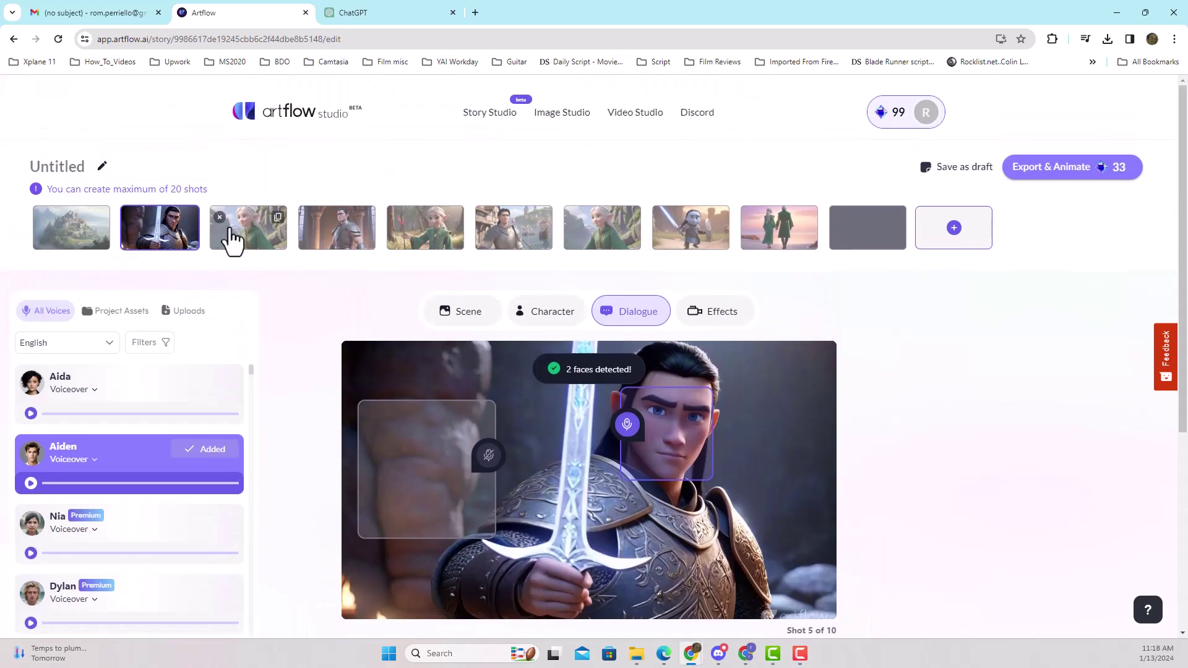
Step: Cancel removing the third shot and check the elf's 'Of course I will' line
{"action": "left_click", "coordinate": [219, 218]}
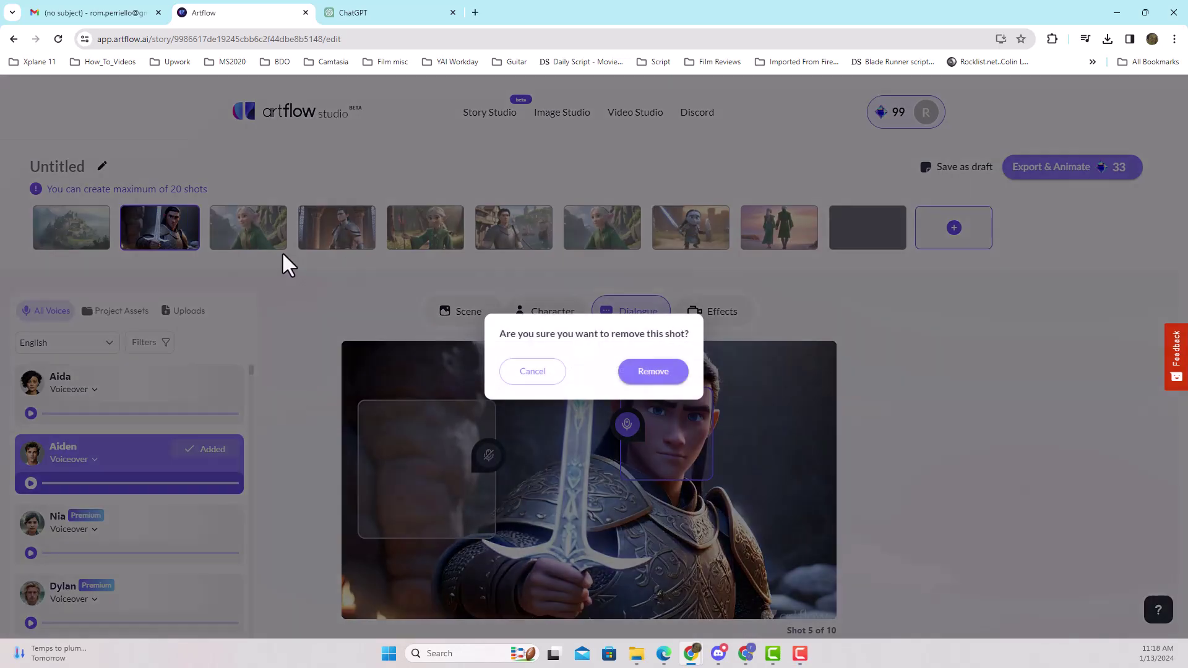
{"action": "left_click", "coordinate": [525, 376]}
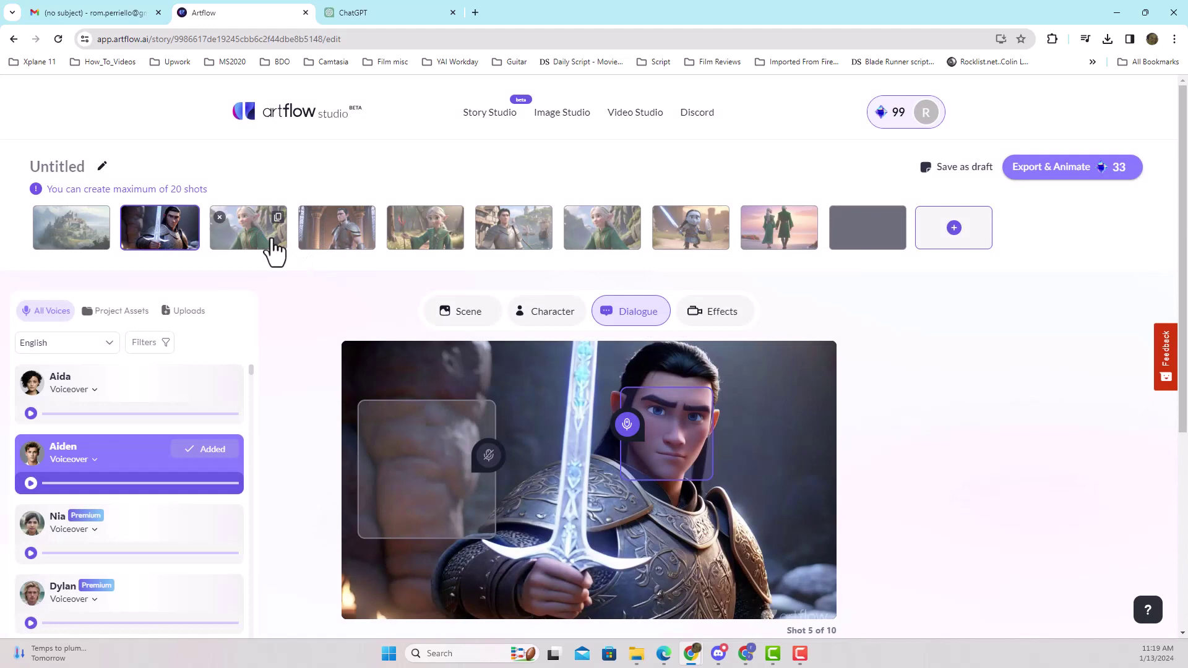
{"action": "left_click", "coordinate": [274, 251]}
{"action": "scroll", "coordinate": [355, 331], "scroll_direction": "down", "scroll_amount": 5}
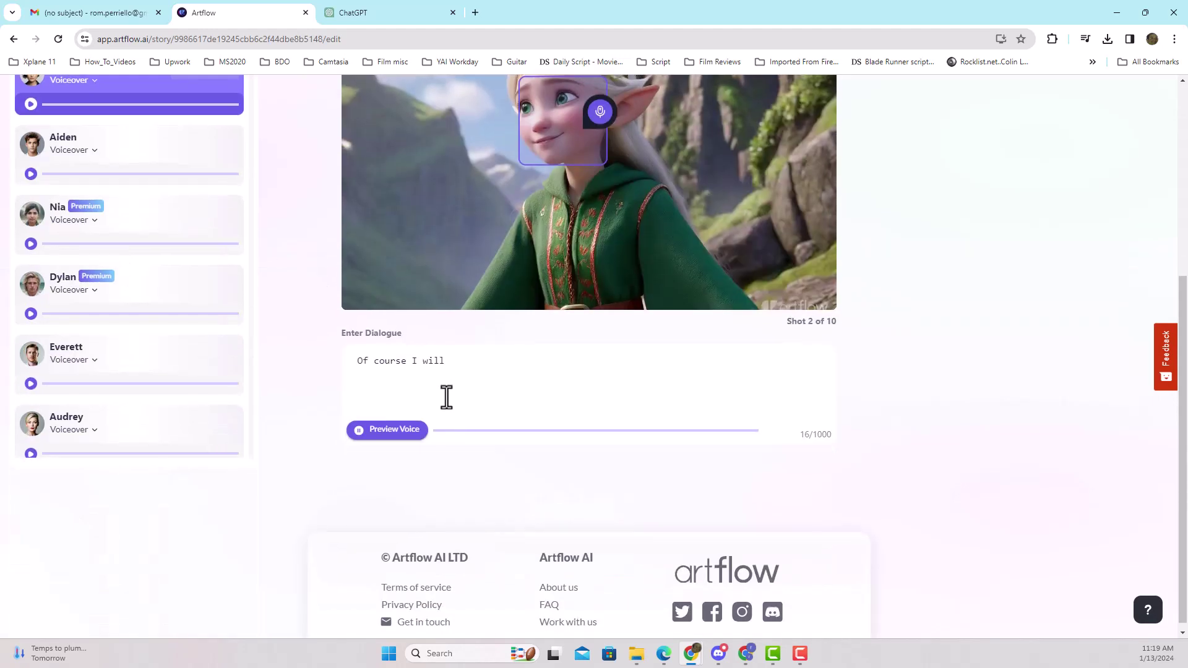
{"action": "left_click", "coordinate": [393, 416]}
{"action": "scroll", "coordinate": [191, 230], "scroll_direction": "up", "scroll_amount": 5}
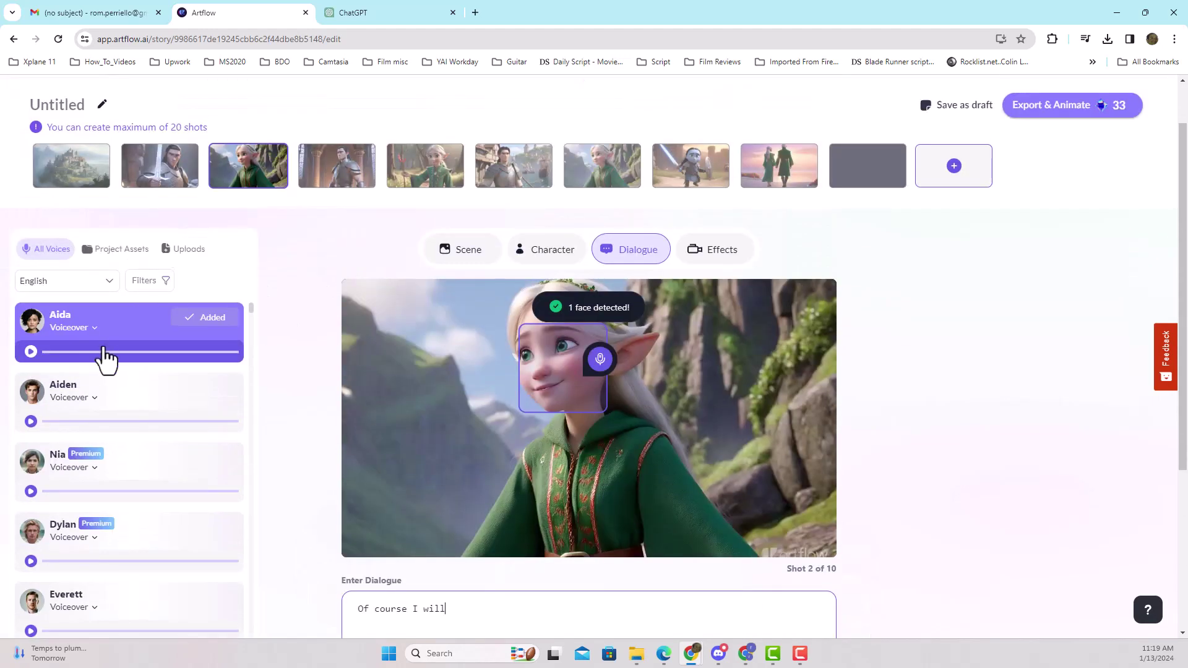
Step: Review the knight's fading-daylight shot and the elf's branch-of-Life shot dialogue and voices
{"action": "left_click", "coordinate": [343, 173]}
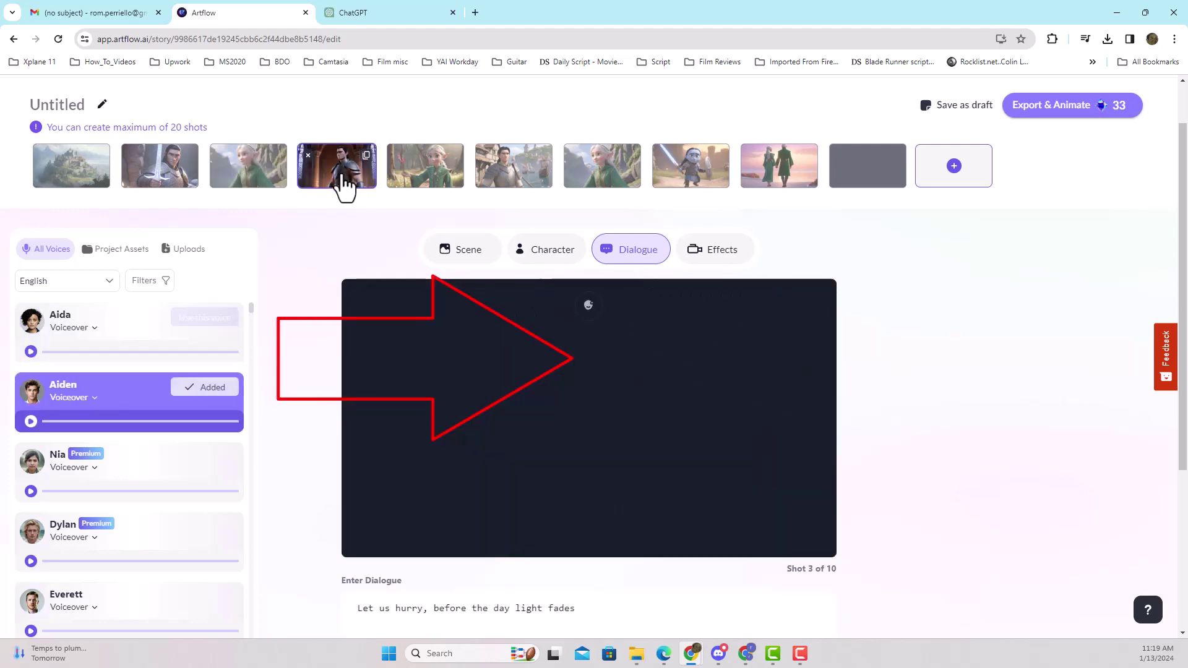
{"action": "scroll", "coordinate": [385, 248], "scroll_direction": "down", "scroll_amount": 3}
{"action": "left_click_drag", "start_coordinate": [357, 424], "coordinate": [380, 456]}
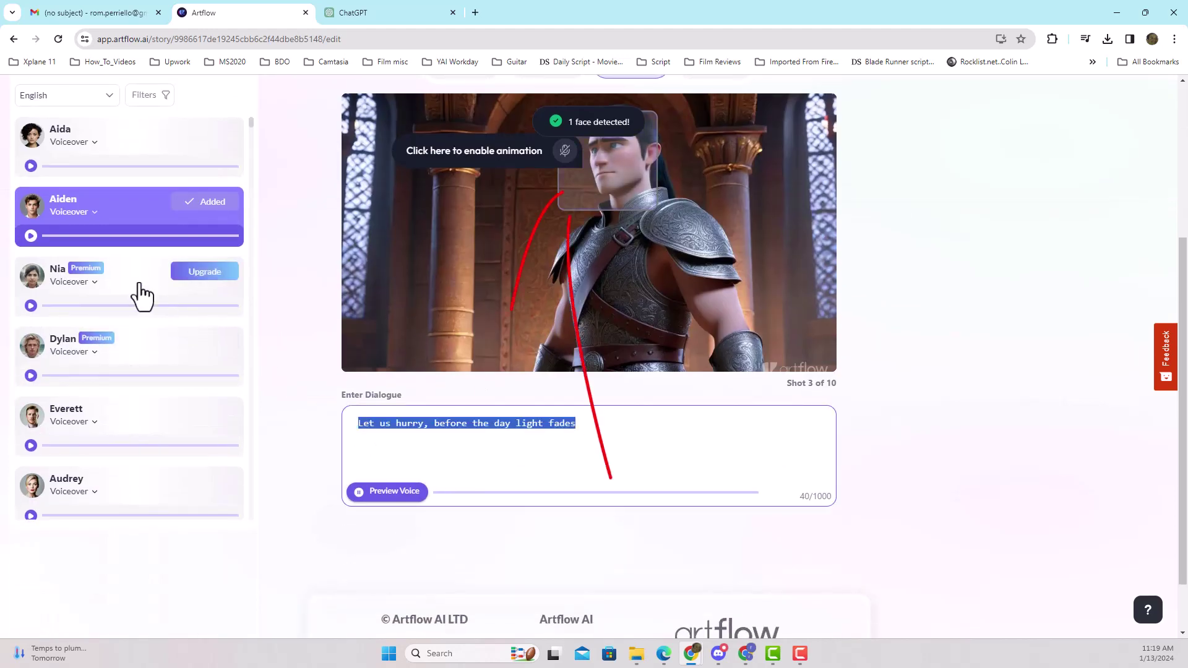
{"action": "scroll", "coordinate": [124, 198], "scroll_direction": "up", "scroll_amount": 3}
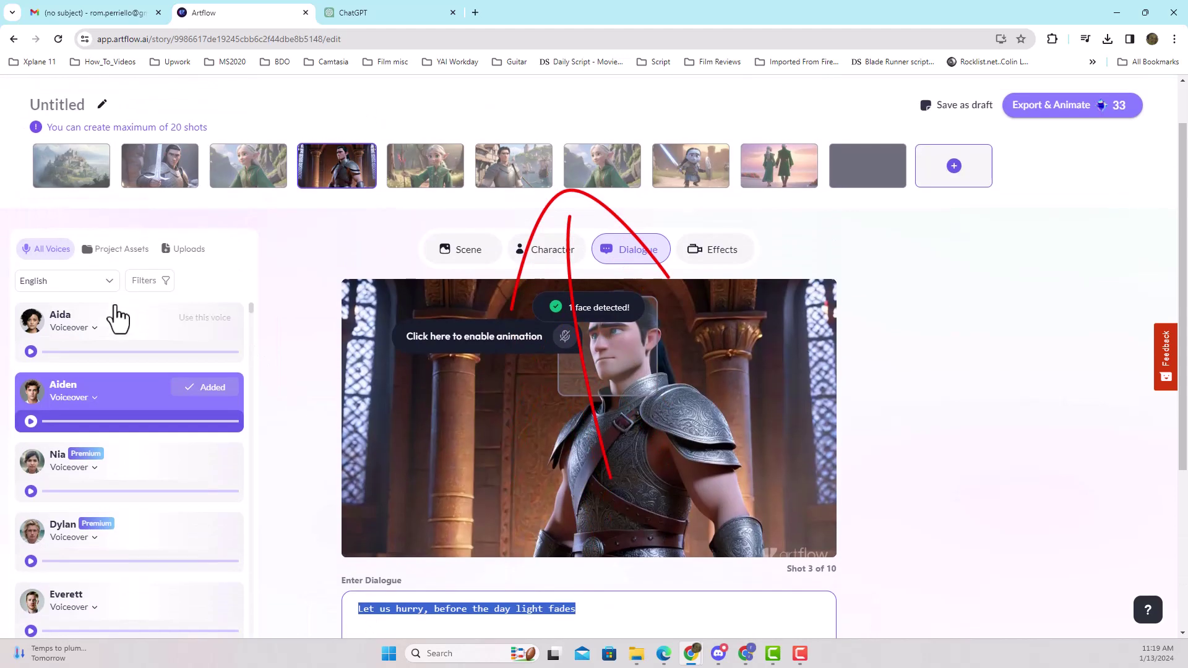
{"action": "left_click", "coordinate": [420, 180]}
{"action": "scroll", "coordinate": [511, 446], "scroll_direction": "down", "scroll_amount": 4}
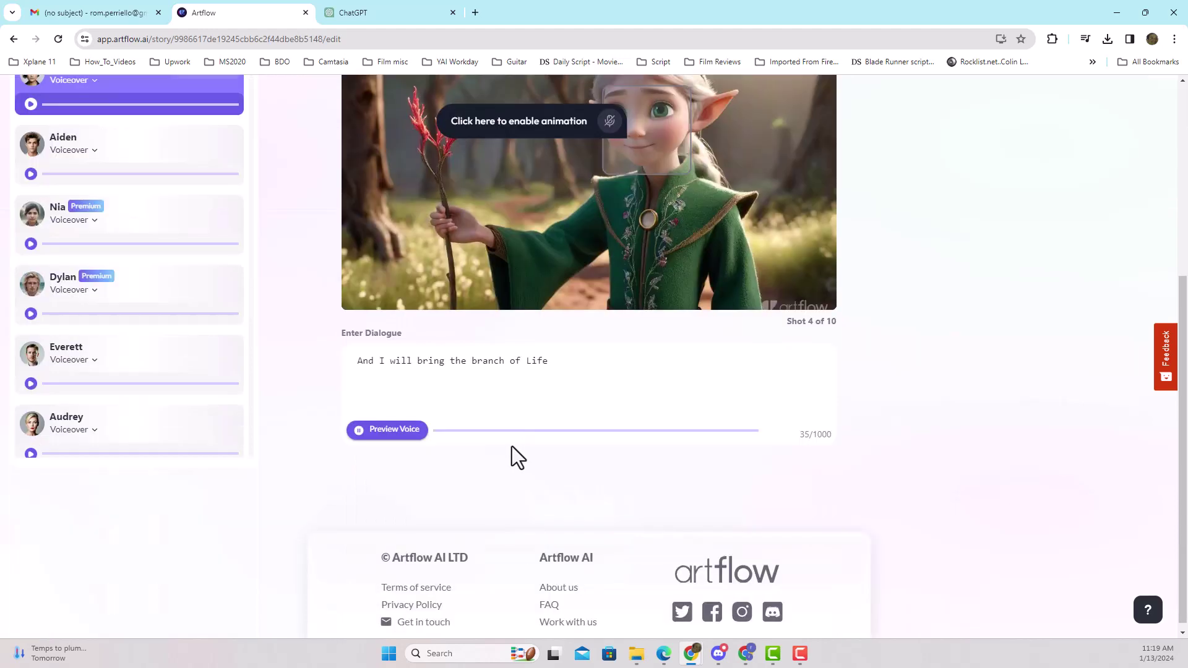
{"action": "scroll", "coordinate": [518, 464], "scroll_direction": "up", "scroll_amount": 3}
{"action": "left_click_drag", "start_coordinate": [548, 546], "coordinate": [411, 547]}
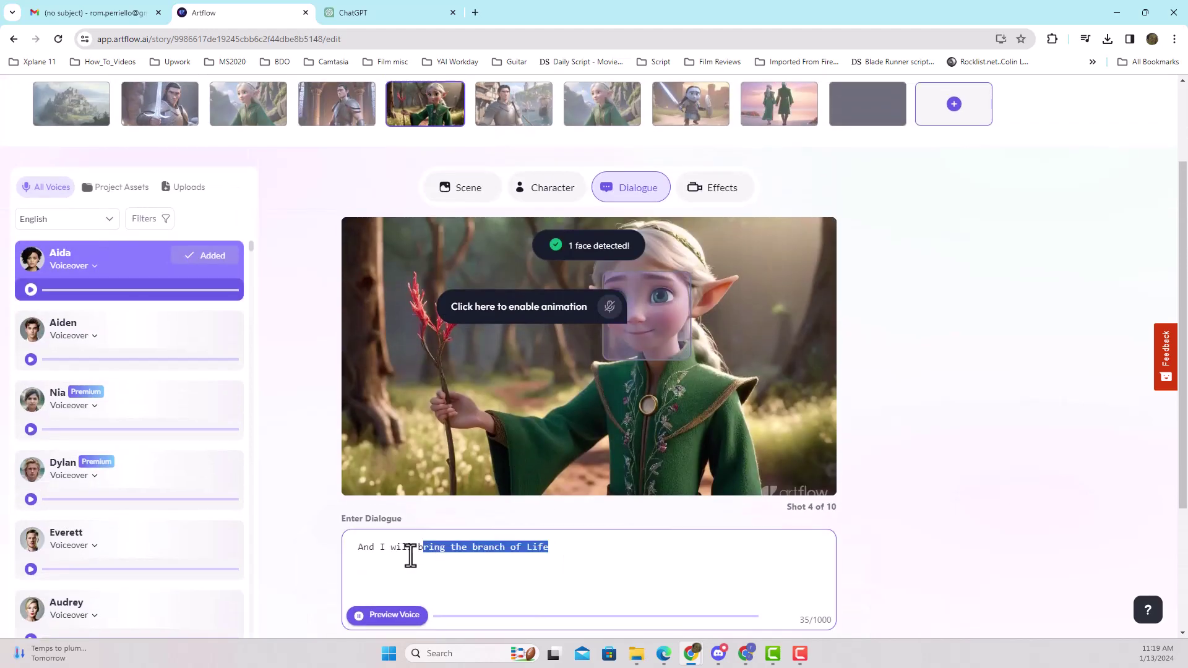
{"action": "scroll", "coordinate": [423, 464], "scroll_direction": "up", "scroll_amount": 2}
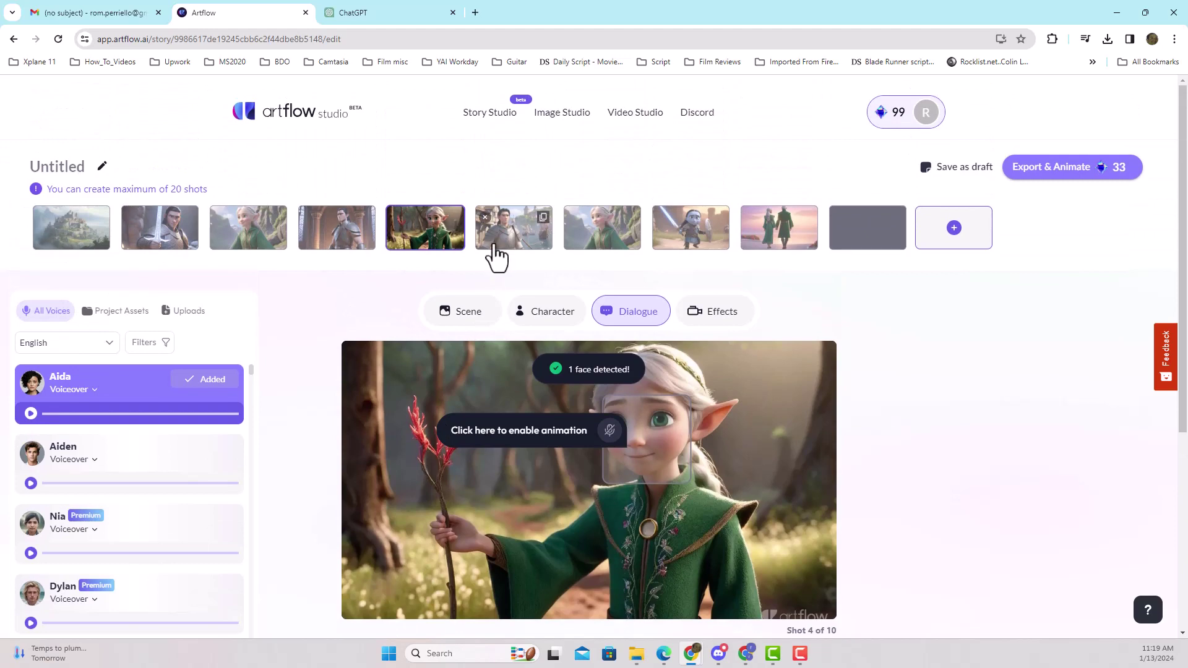
Step: Check the harbour knight, mountain elf and couple-at-sunset shots
{"action": "left_click", "coordinate": [499, 255]}
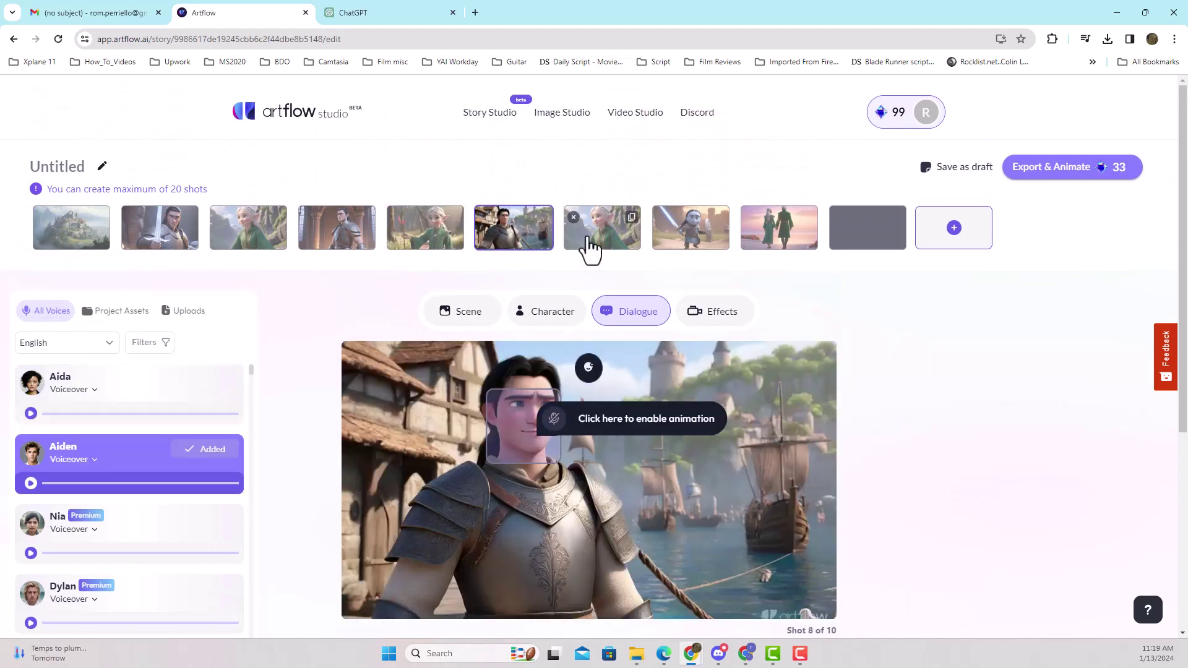
{"action": "left_click", "coordinate": [590, 248]}
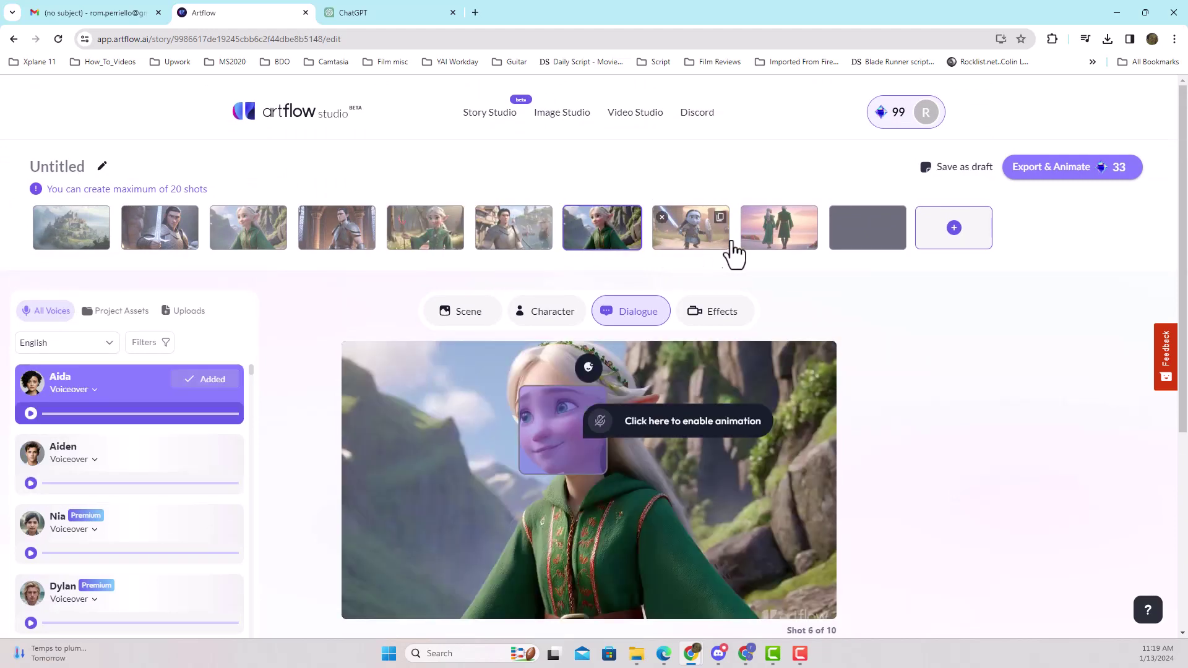
{"action": "left_click", "coordinate": [757, 243]}
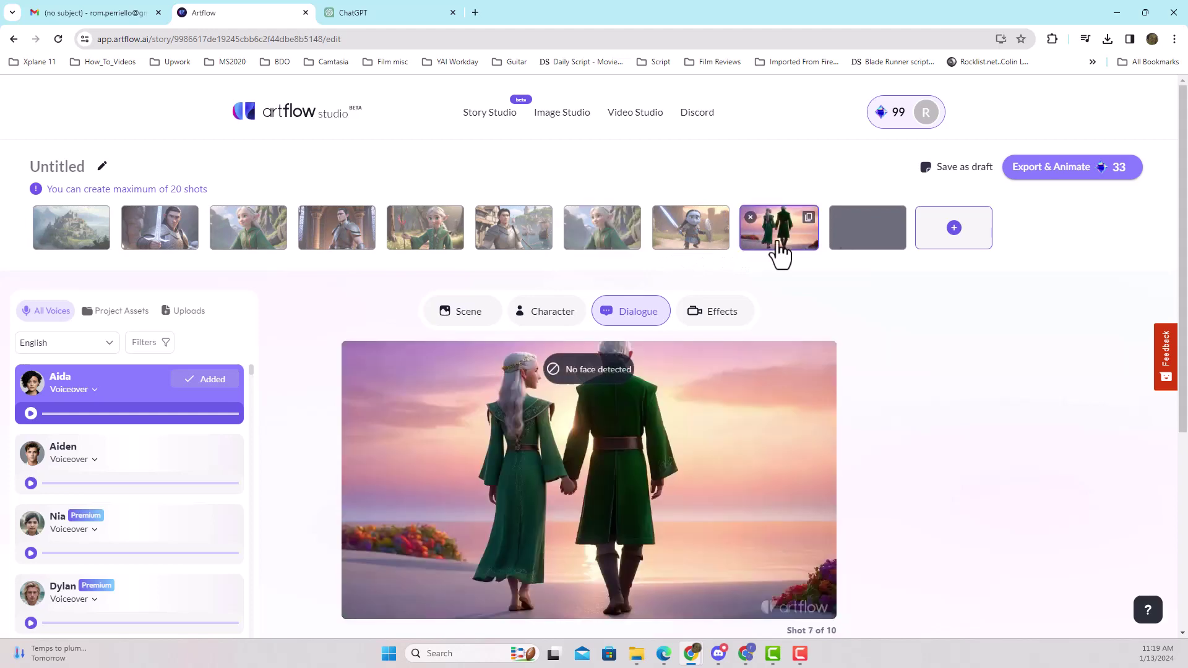
{"action": "mouse_move", "coordinate": [1066, 174]}
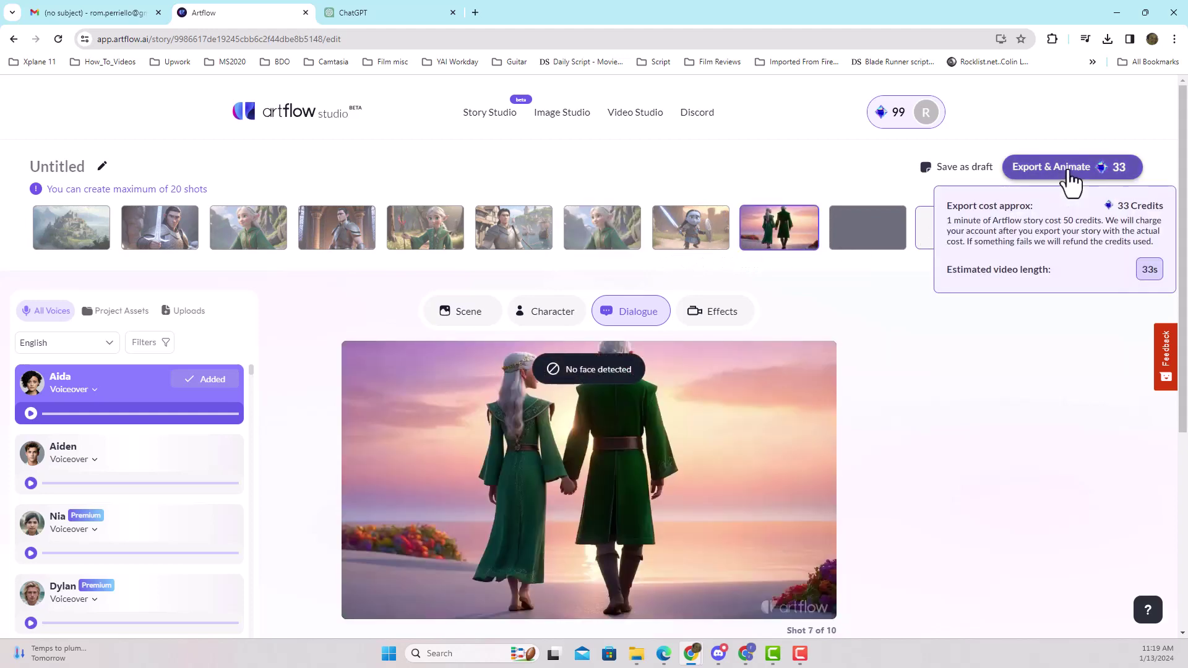
Step: Title the export 'Fantasy Story' in the Export & Animate dialog and start the video export
{"action": "left_click", "coordinate": [1069, 178]}
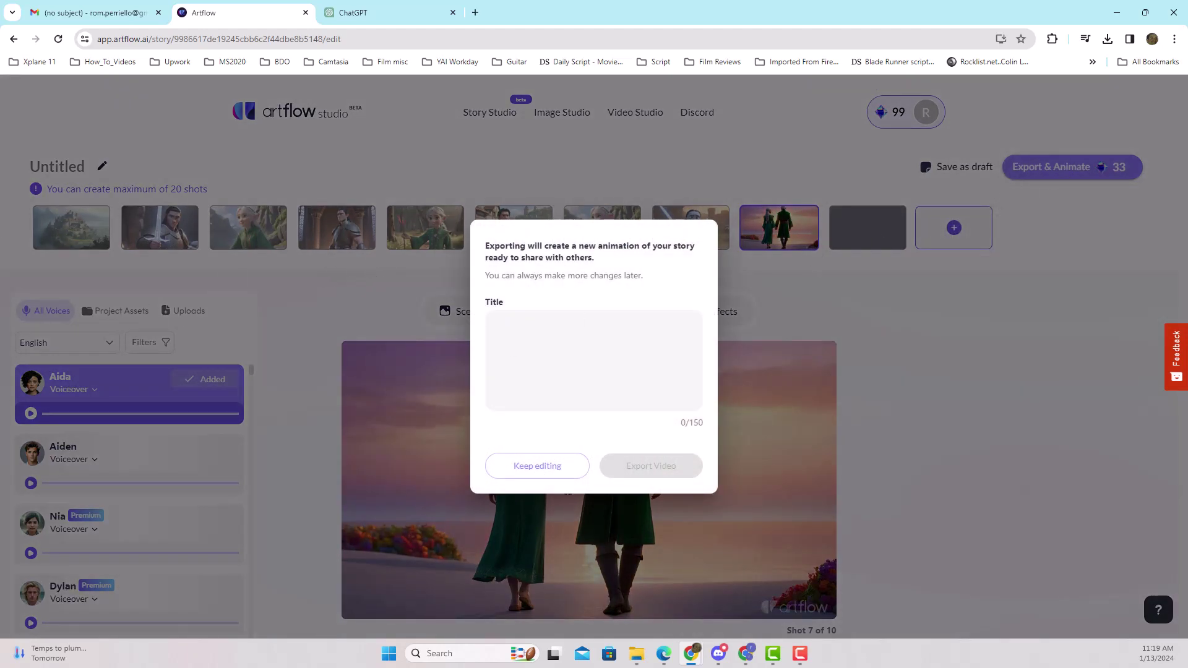
{"action": "type", "text": "Fantasy Story"}
{"action": "left_click_drag", "start_coordinate": [578, 338], "coordinate": [469, 328]}
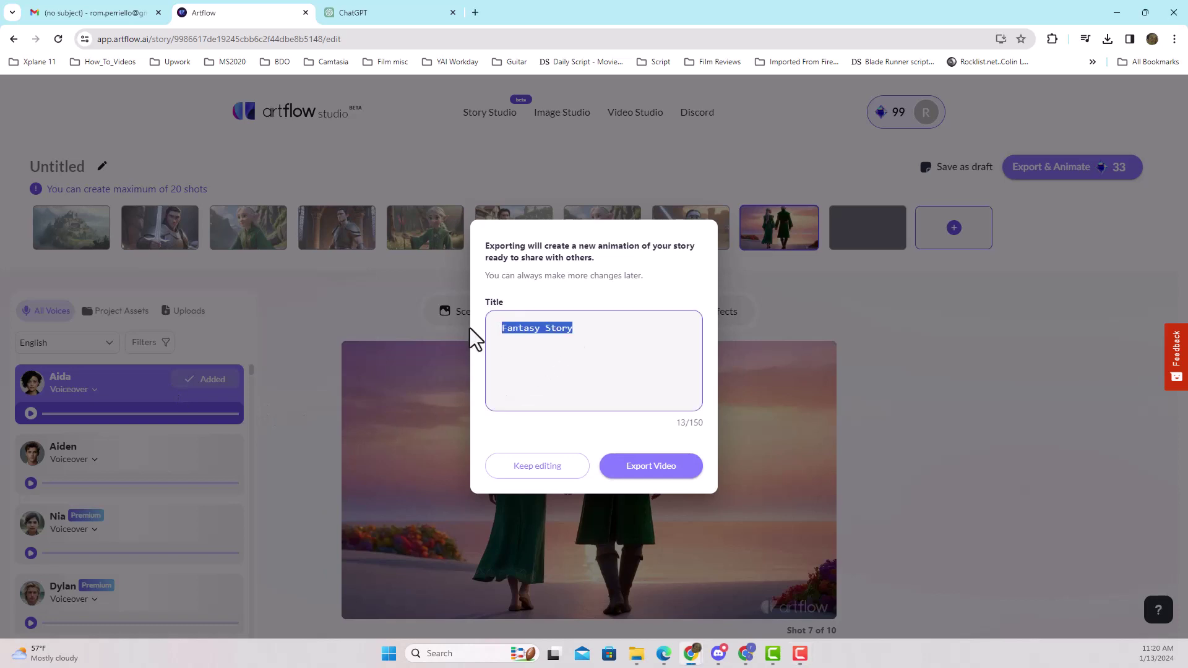
{"action": "left_click", "coordinate": [628, 465]}
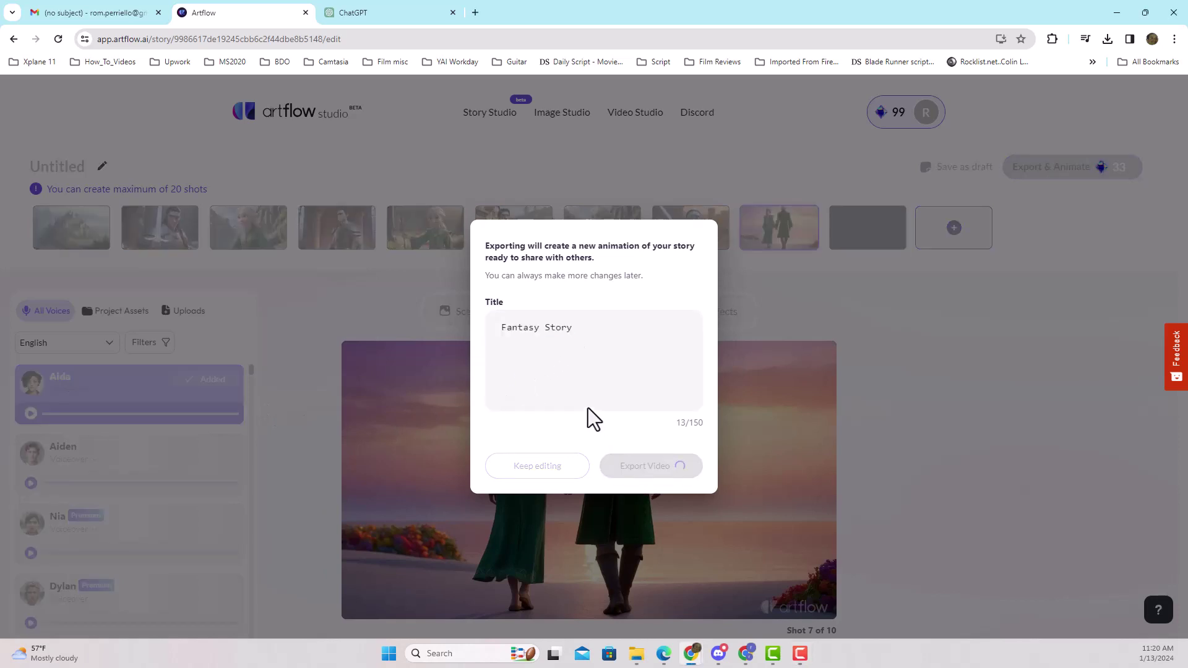